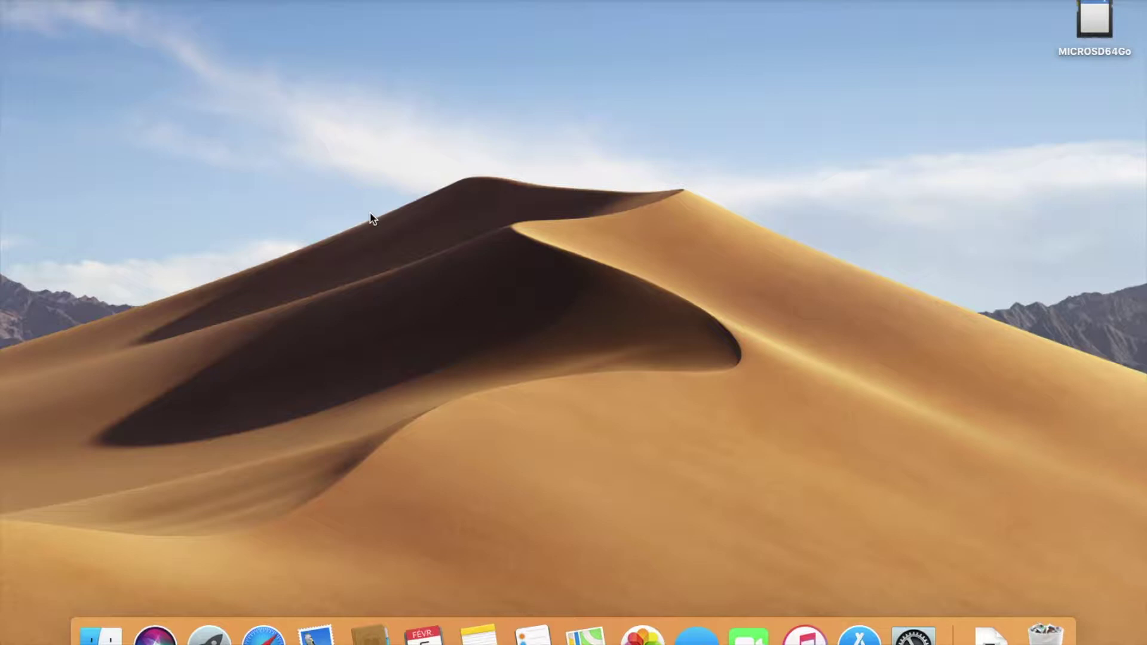
Step: Show the downloads folder in Finder and select the debian-9.7.0-amd64-DVD-1.iso image
{"action": "left_click", "coordinate": [990, 635]}
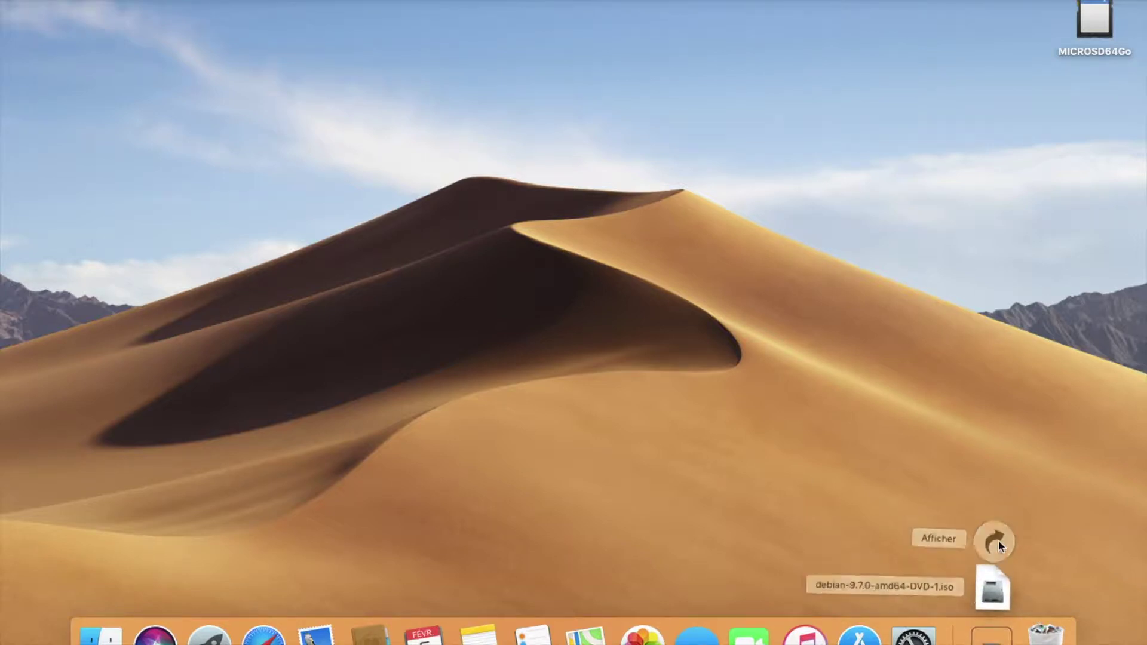
{"action": "left_click", "coordinate": [996, 533]}
{"action": "left_click", "coordinate": [268, 65]}
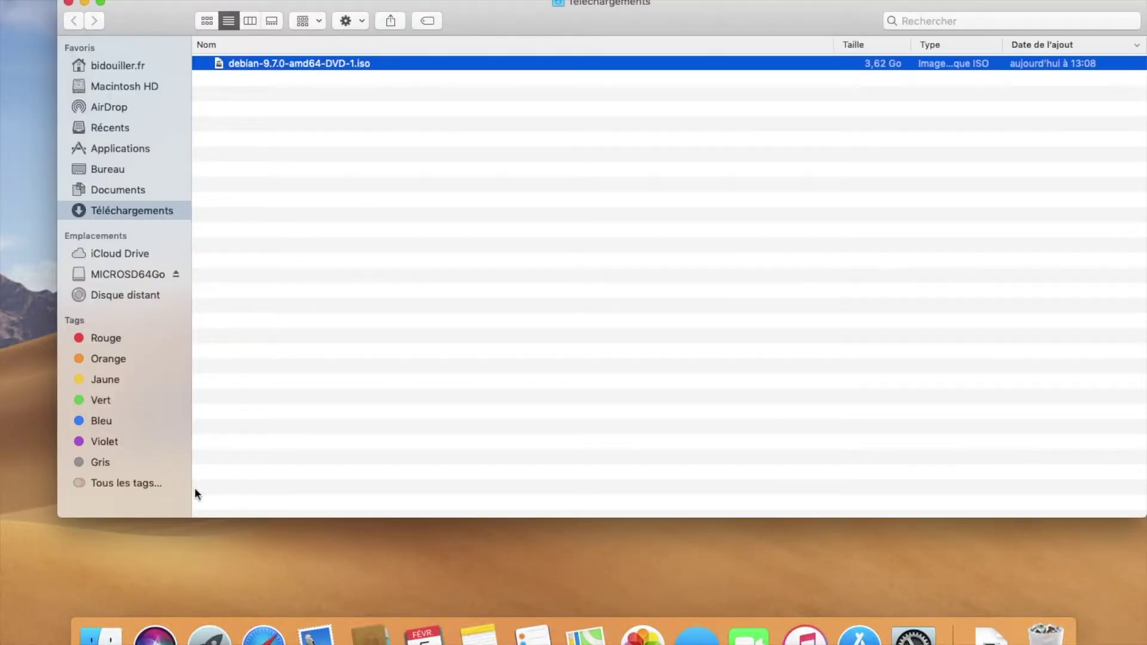
Step: Launch VirtualBox and arrange its manager window side by side with the Téléchargements window
{"action": "key", "text": "F4"}
{"action": "left_click", "coordinate": [550, 389]}
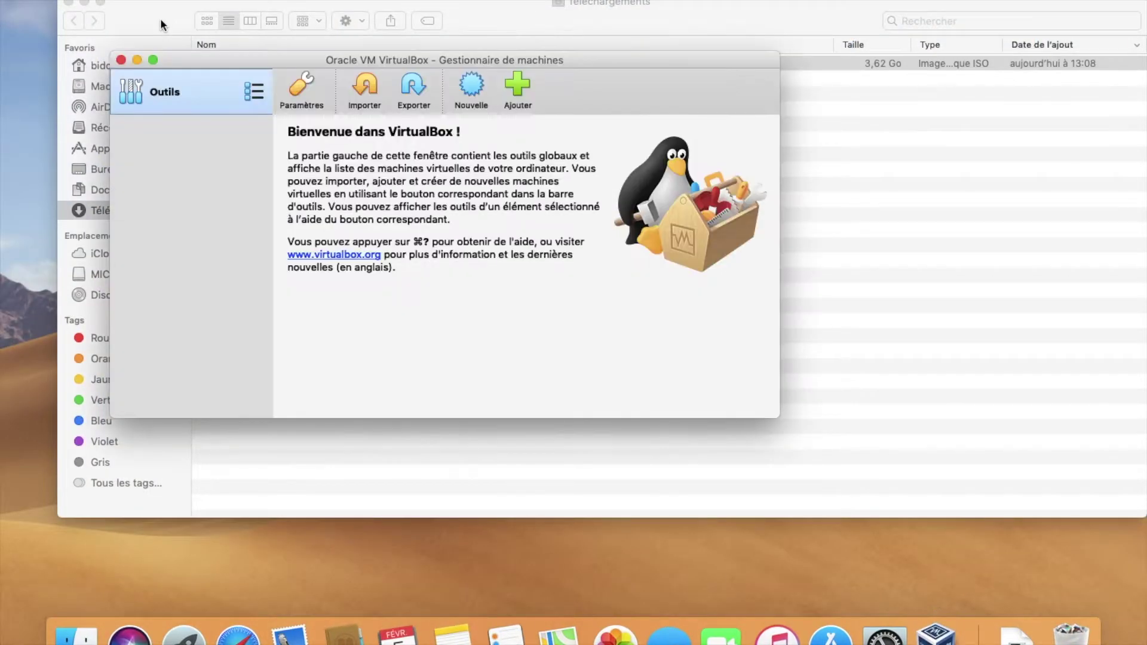
{"action": "left_click", "coordinate": [164, 24]}
{"action": "left_click_drag", "start_coordinate": [164, 24], "coordinate": [788, 55]}
{"action": "left_click_drag", "start_coordinate": [565, 59], "coordinate": [469, 13]}
{"action": "left_click_drag", "start_coordinate": [795, 48], "coordinate": [819, 40]}
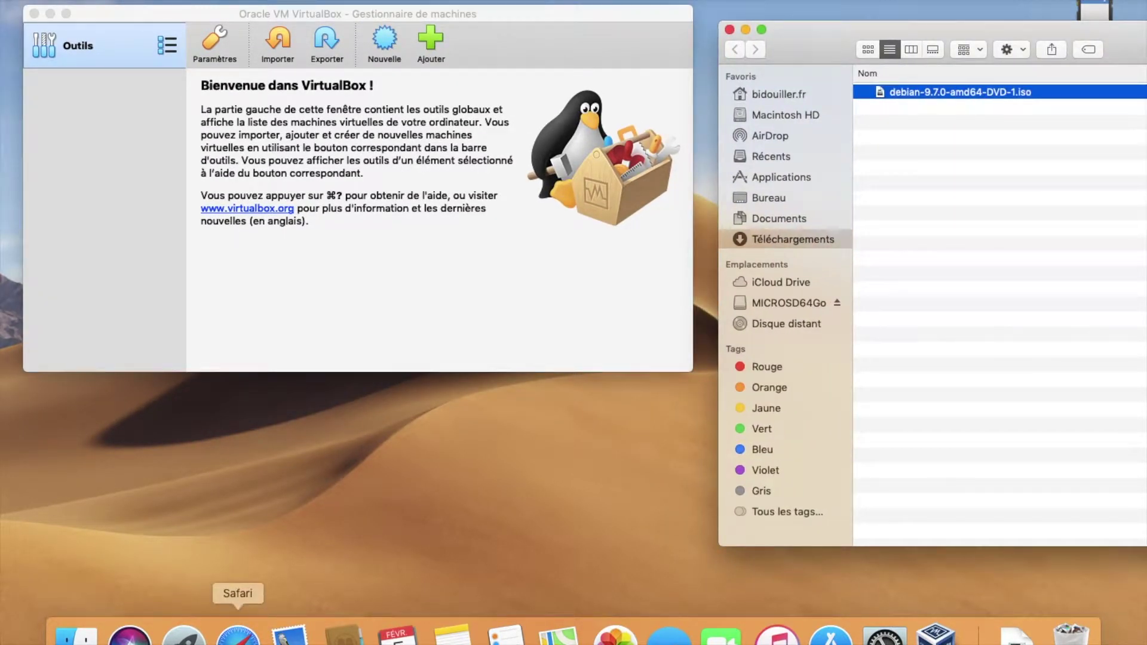
Step: Switch to Safari, load debian.org and go to the Obtenir Debian page
{"action": "left_click", "coordinate": [238, 635]}
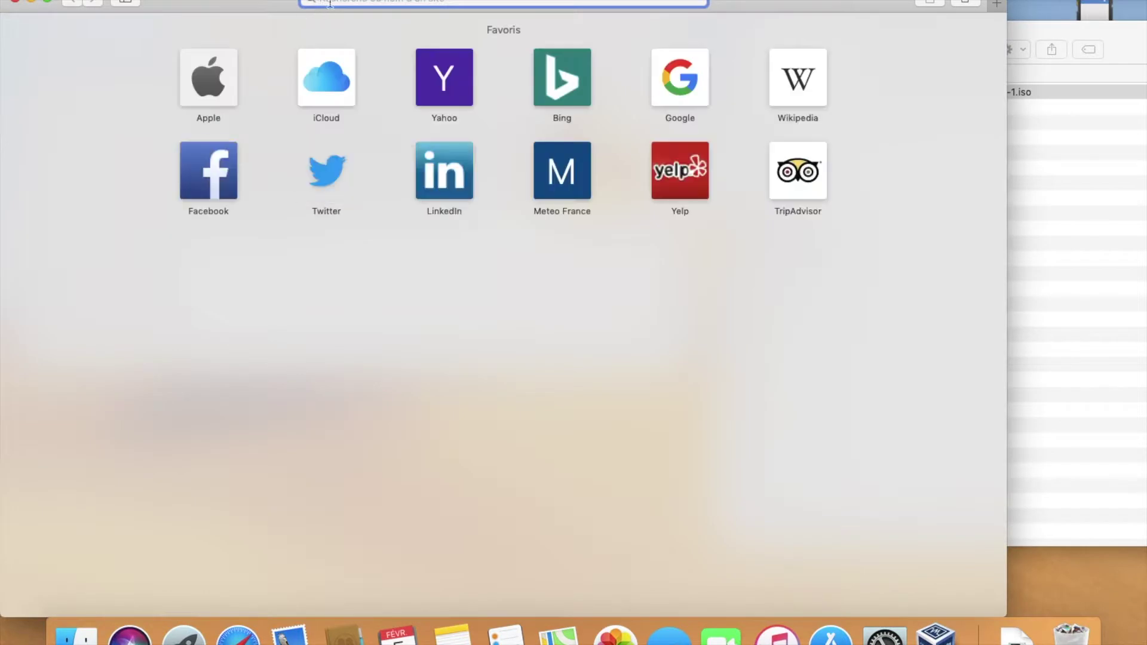
{"action": "type", "text": "debian.or"}
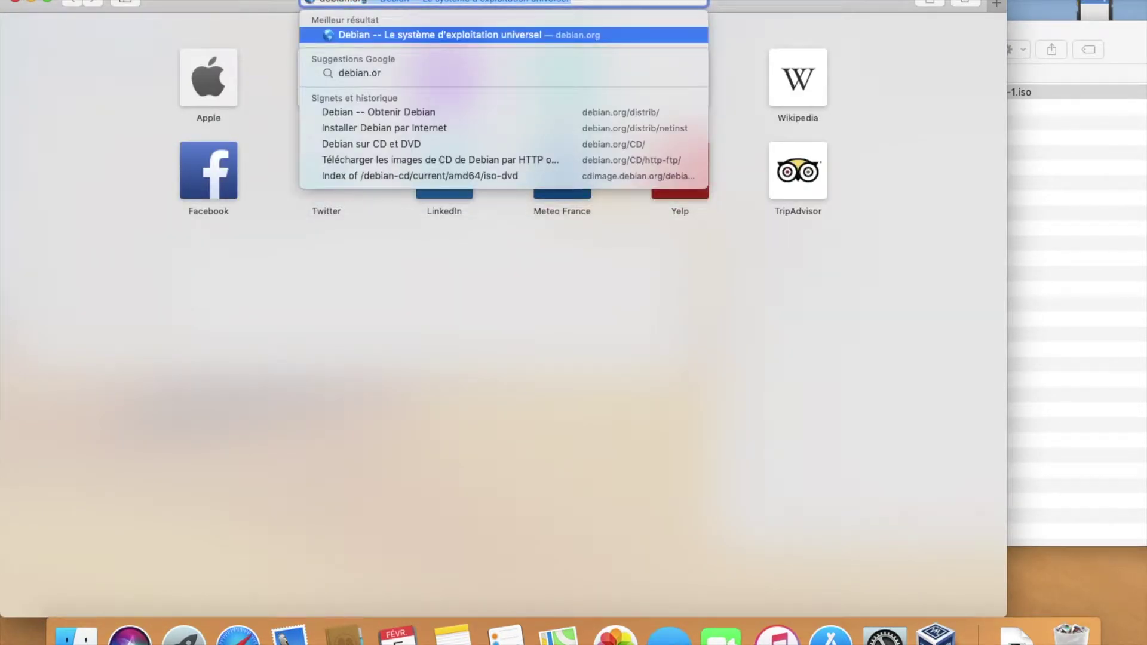
{"action": "key", "text": "Return"}
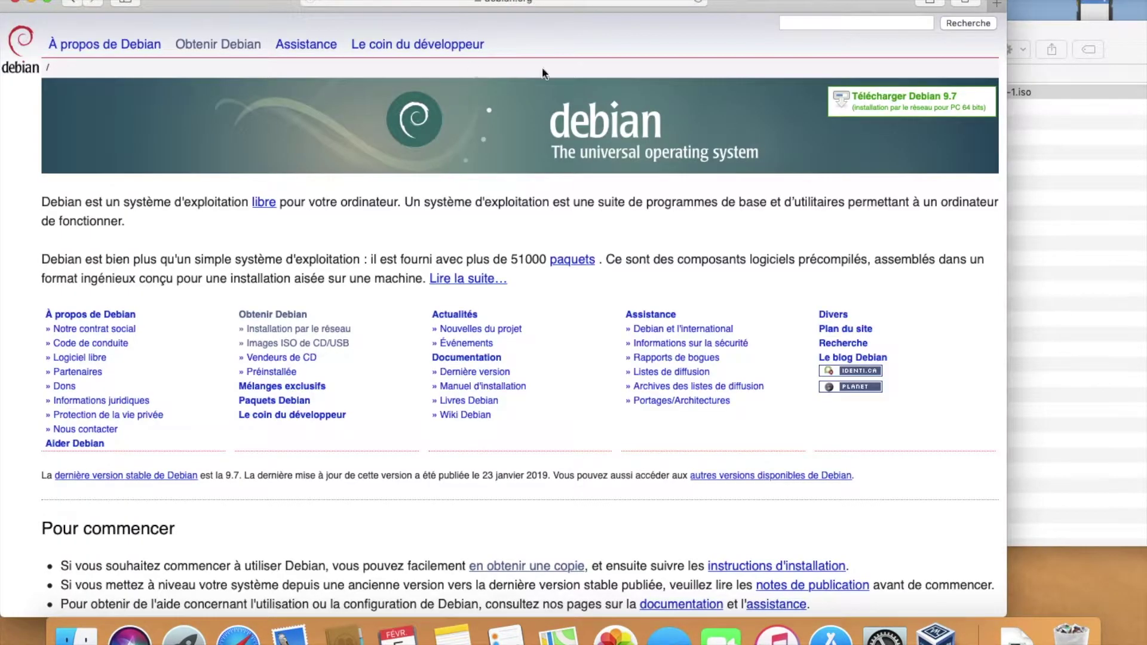
{"action": "left_click", "coordinate": [229, 46]}
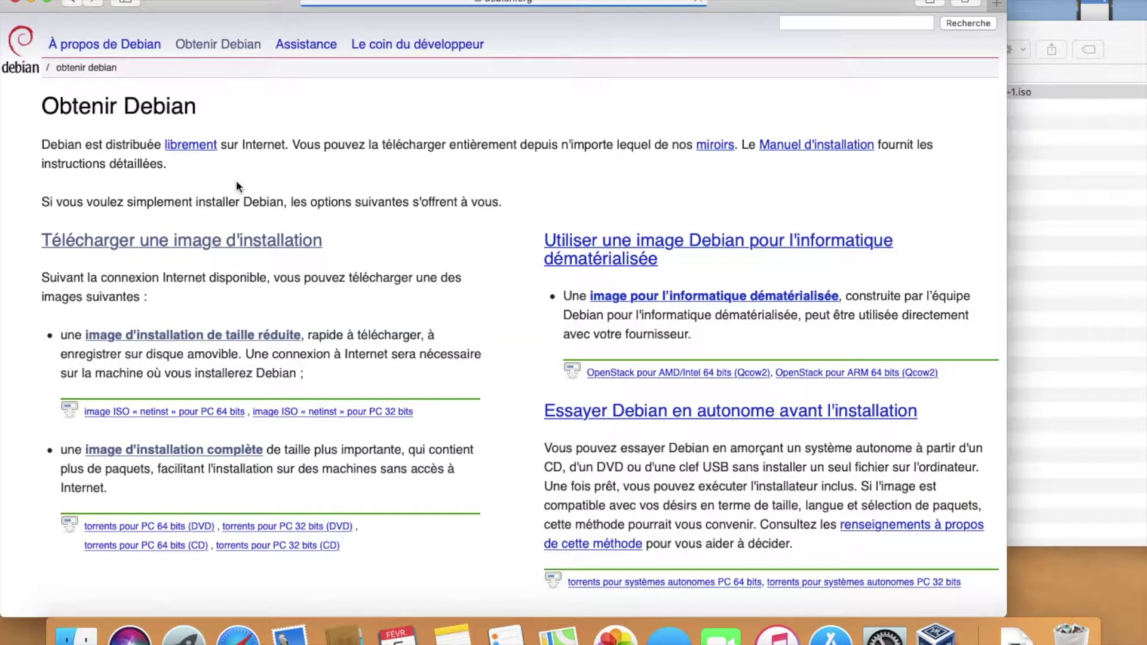
Step: Follow the complete installation image links to the HTTP downloads and request the stable amd64 DVD images page
{"action": "left_click", "coordinate": [189, 451]}
{"action": "left_click", "coordinate": [288, 338]}
{"action": "scroll", "coordinate": [392, 472], "scroll_direction": "down", "scroll_amount": 8}
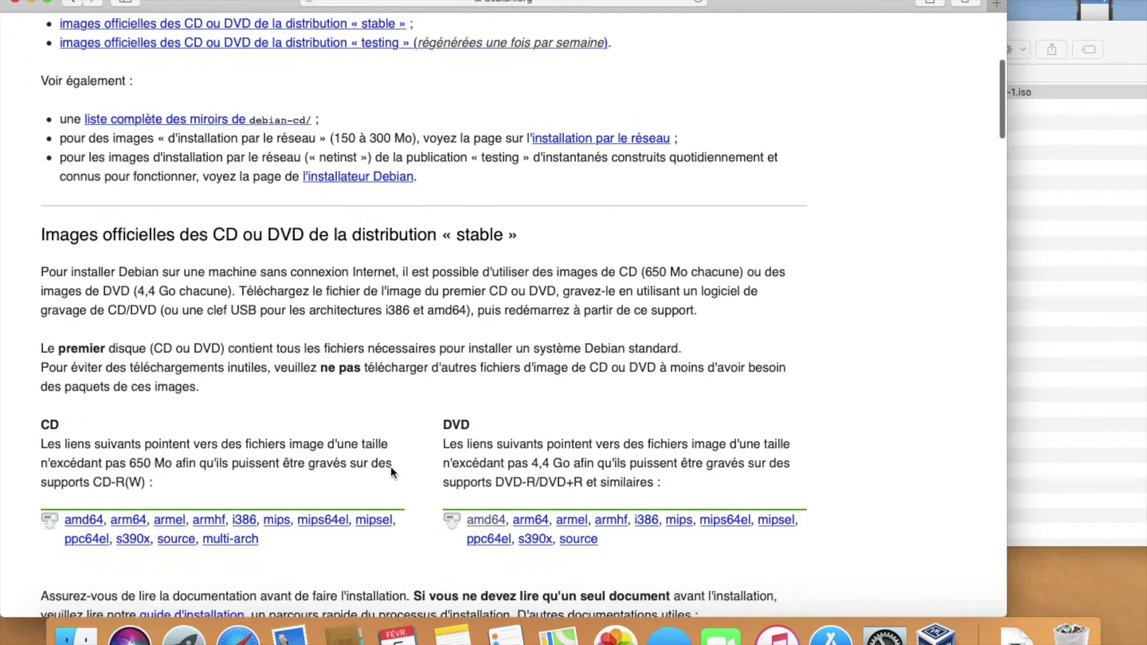
{"action": "left_click", "coordinate": [485, 362]}
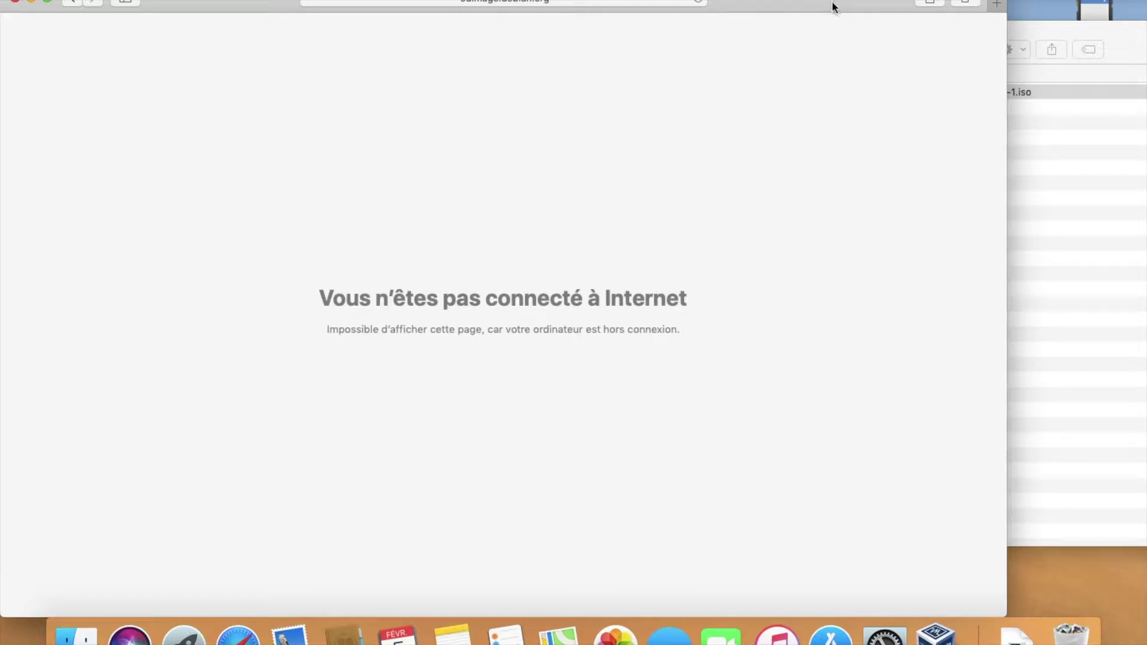
Step: Check the list of available Wi-Fi networks, then close the Safari window
{"action": "left_click", "coordinate": [880, 0]}
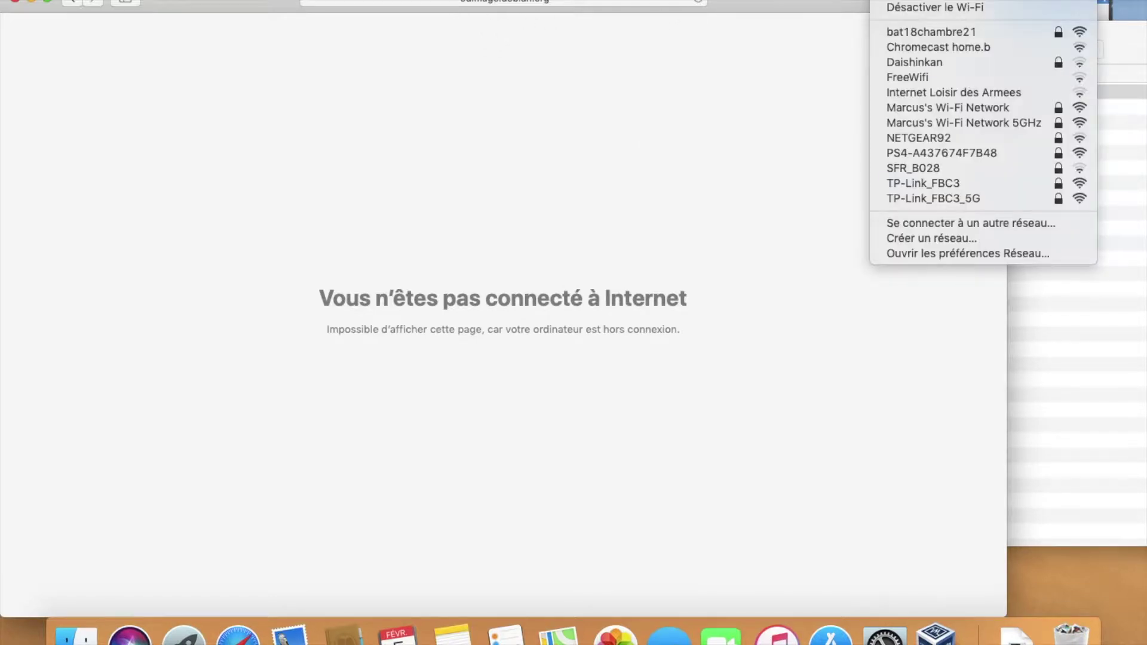
{"action": "left_click", "coordinate": [810, 1]}
{"action": "left_click", "coordinate": [15, 2]}
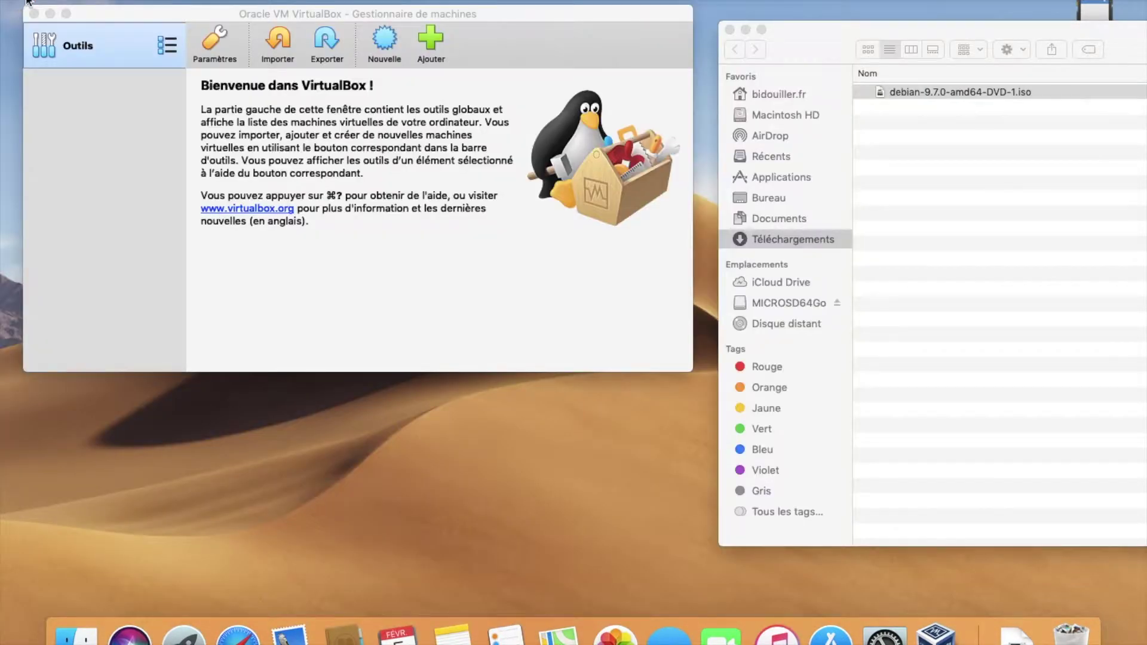
Step: Close the Téléchargements window and move the VirtualBox manager window to the middle of the desktop
{"action": "double_click", "coordinate": [815, 33]}
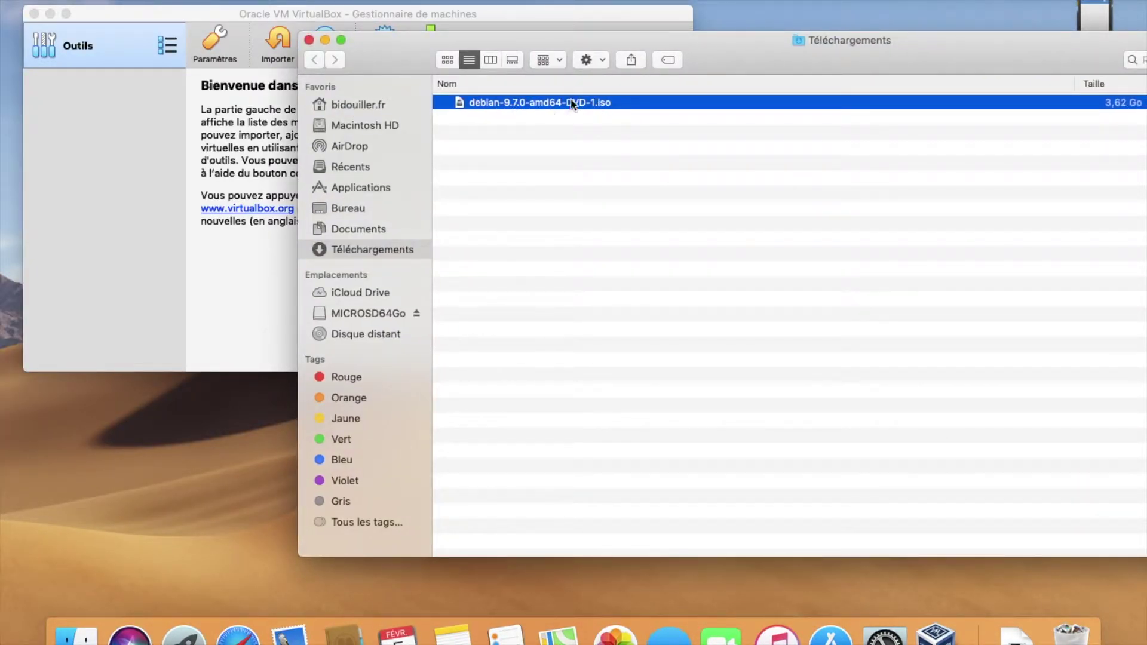
{"action": "left_click_drag", "start_coordinate": [389, 45], "coordinate": [722, 30]}
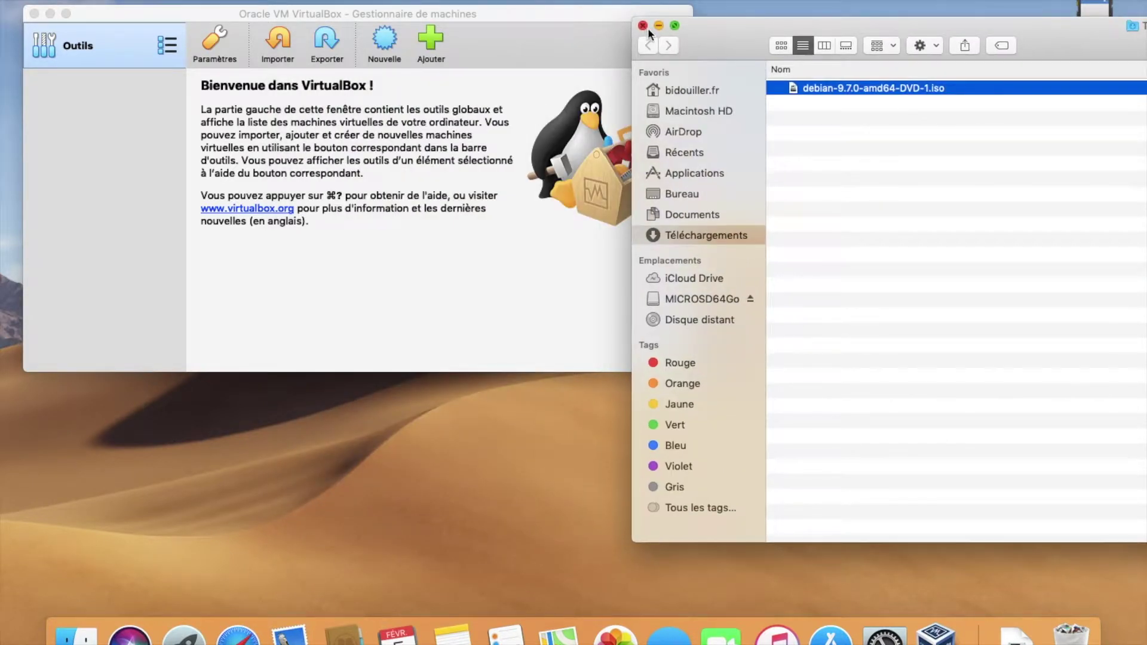
{"action": "left_click", "coordinate": [643, 25]}
{"action": "left_click_drag", "start_coordinate": [523, 17], "coordinate": [698, 52]}
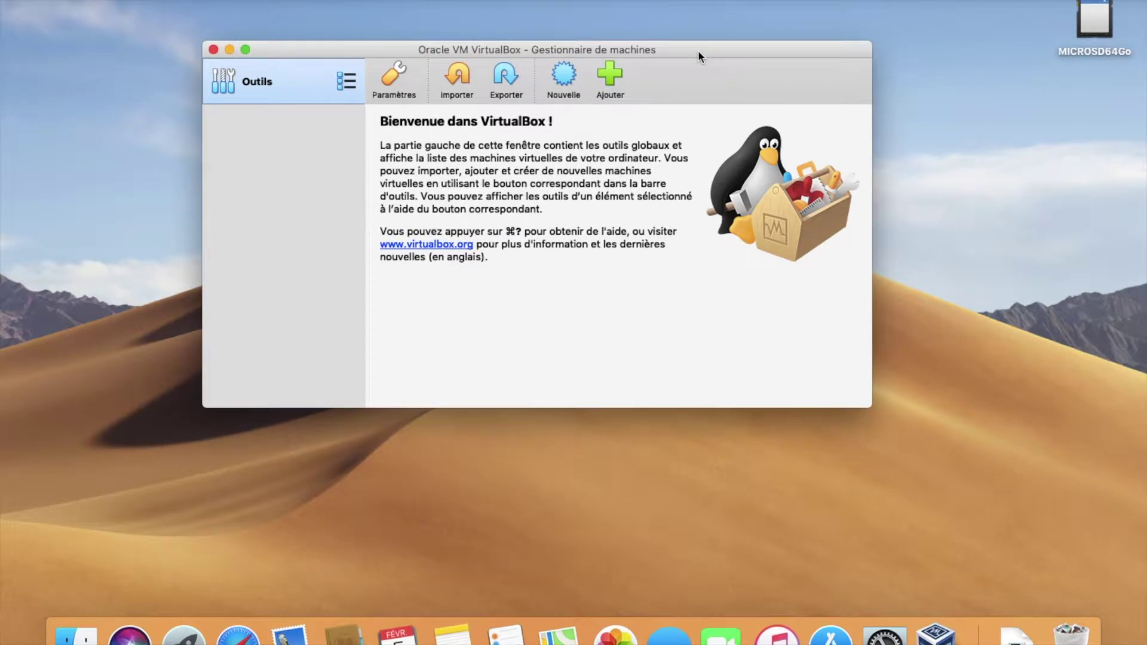
Step: Start creating a new virtual machine in VirtualBox and name it debian9.7
{"action": "left_click", "coordinate": [564, 74]}
{"action": "type", "text": "debian"}
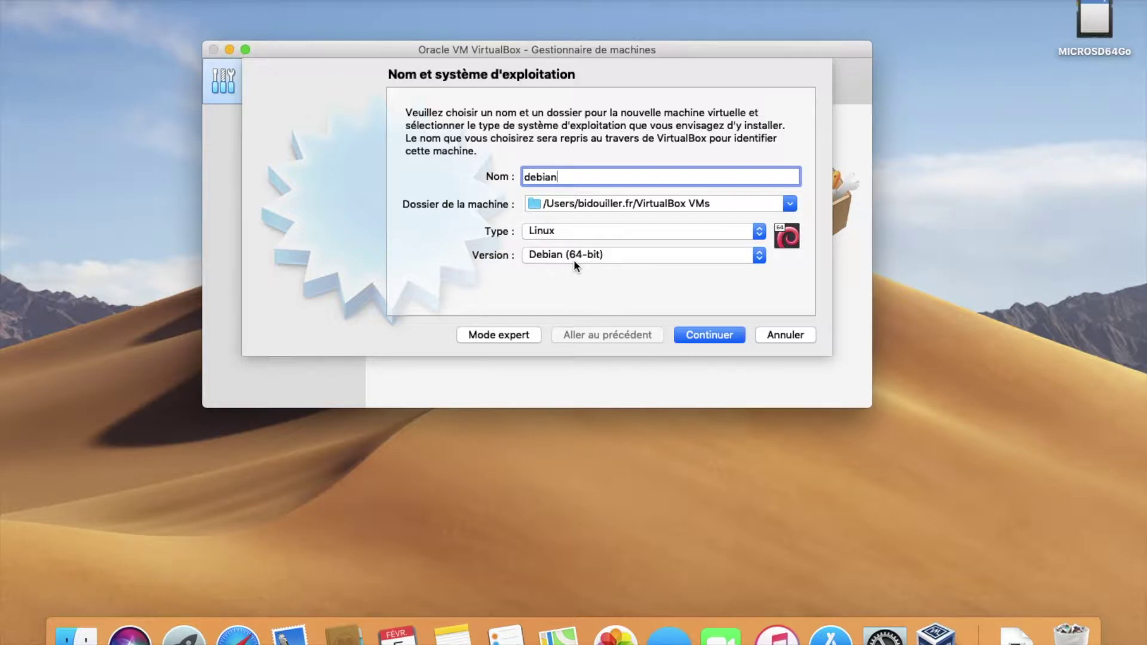
{"action": "type", "text": "9.7"}
Step: Examine the VirtualBox VMs folder inside the home folder in Finder, then close that window
{"action": "left_click", "coordinate": [76, 635]}
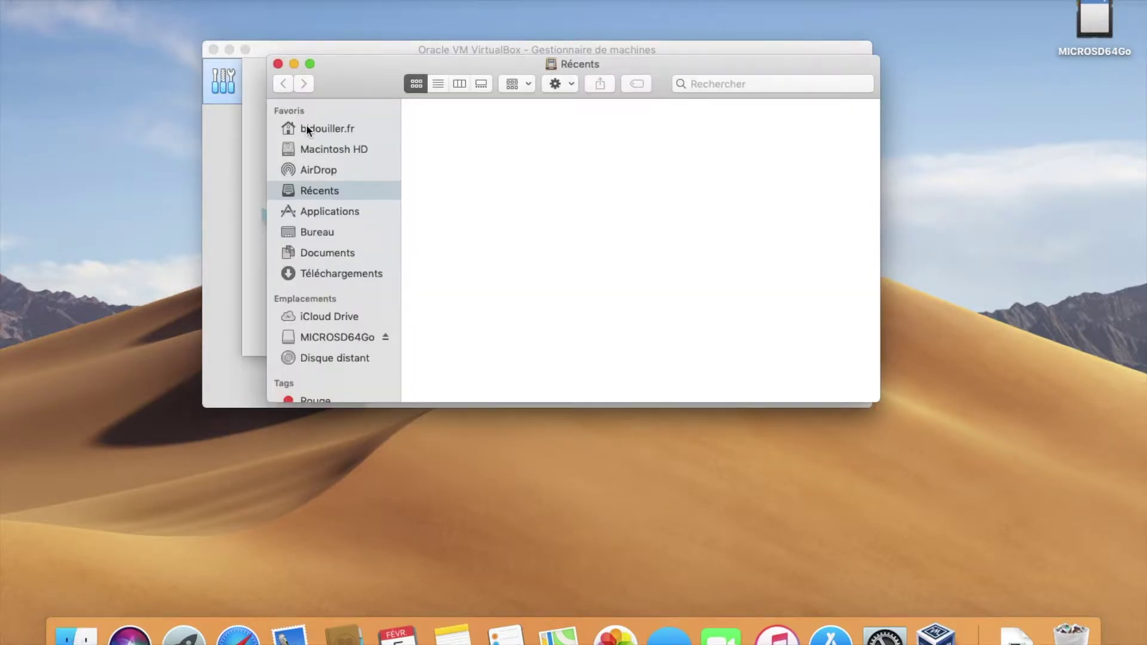
{"action": "left_click", "coordinate": [328, 130]}
{"action": "double_click", "coordinate": [726, 231]}
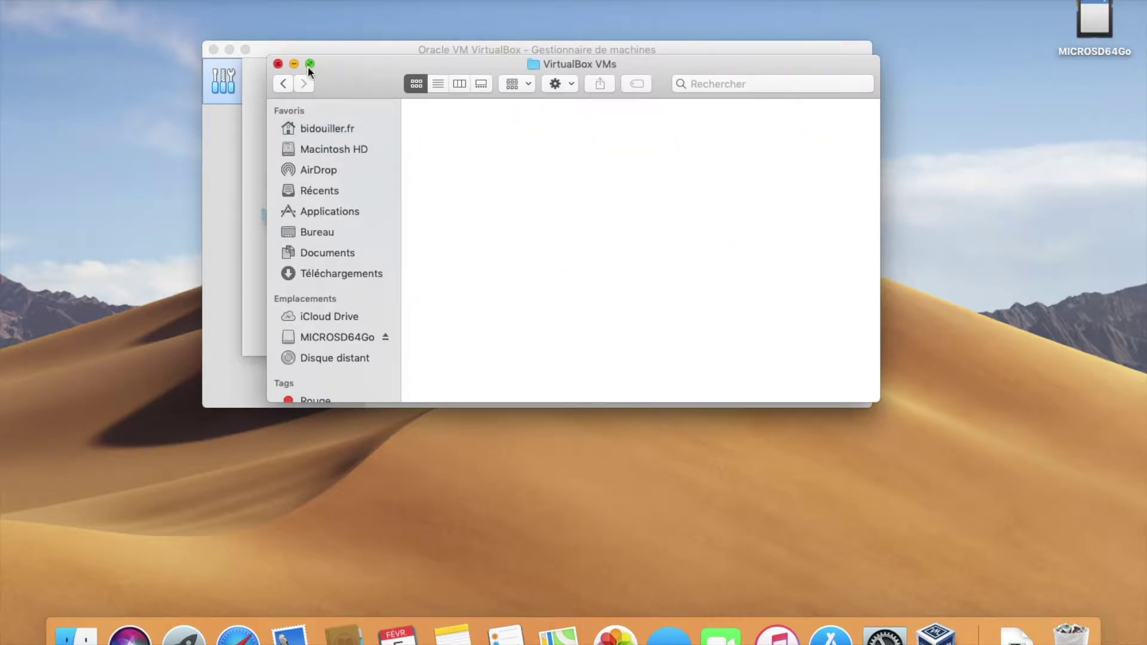
{"action": "left_click", "coordinate": [278, 64]}
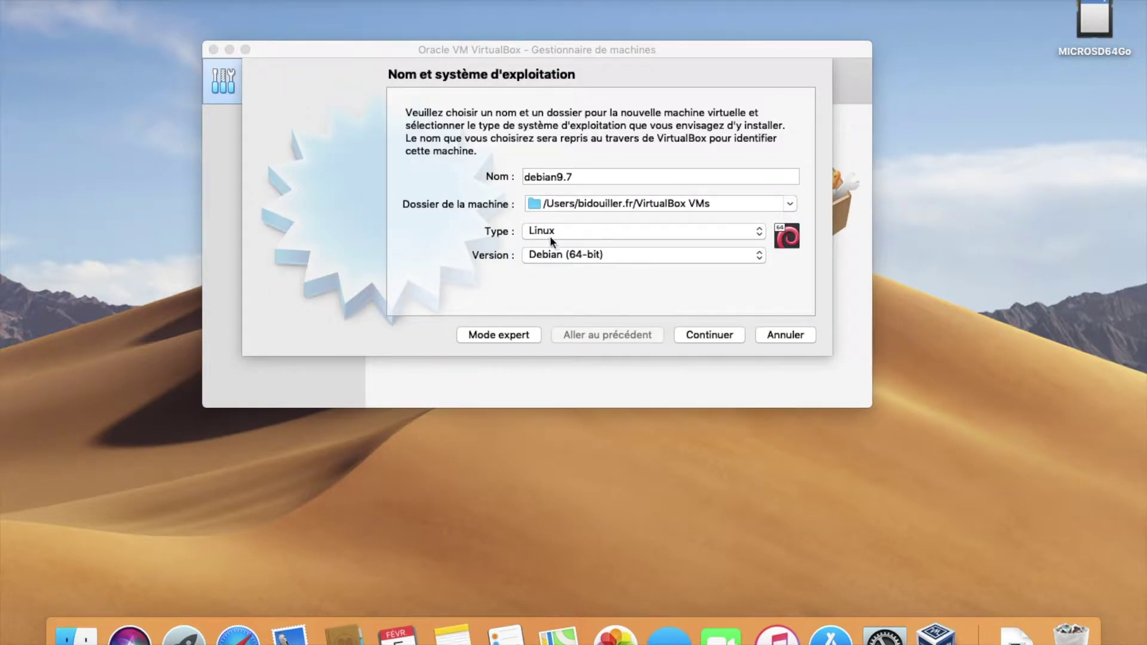
Step: Choose Linux as the machine type and Debian (64-bit) as the version, then continue to the memory size
{"action": "left_click", "coordinate": [568, 237]}
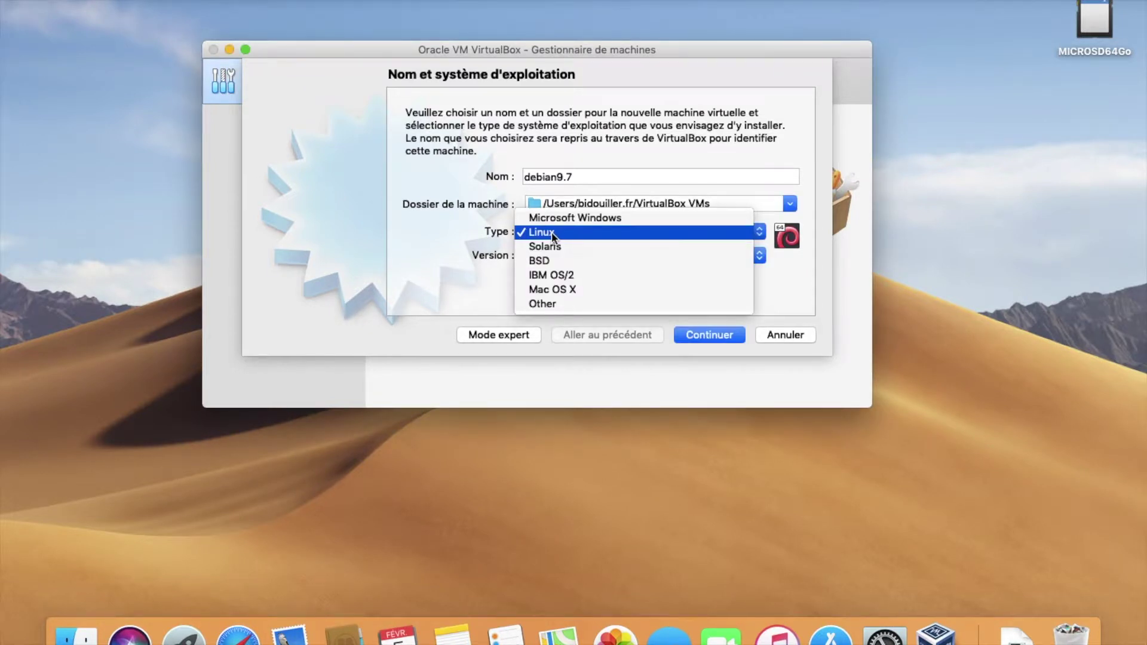
{"action": "left_click", "coordinate": [552, 233]}
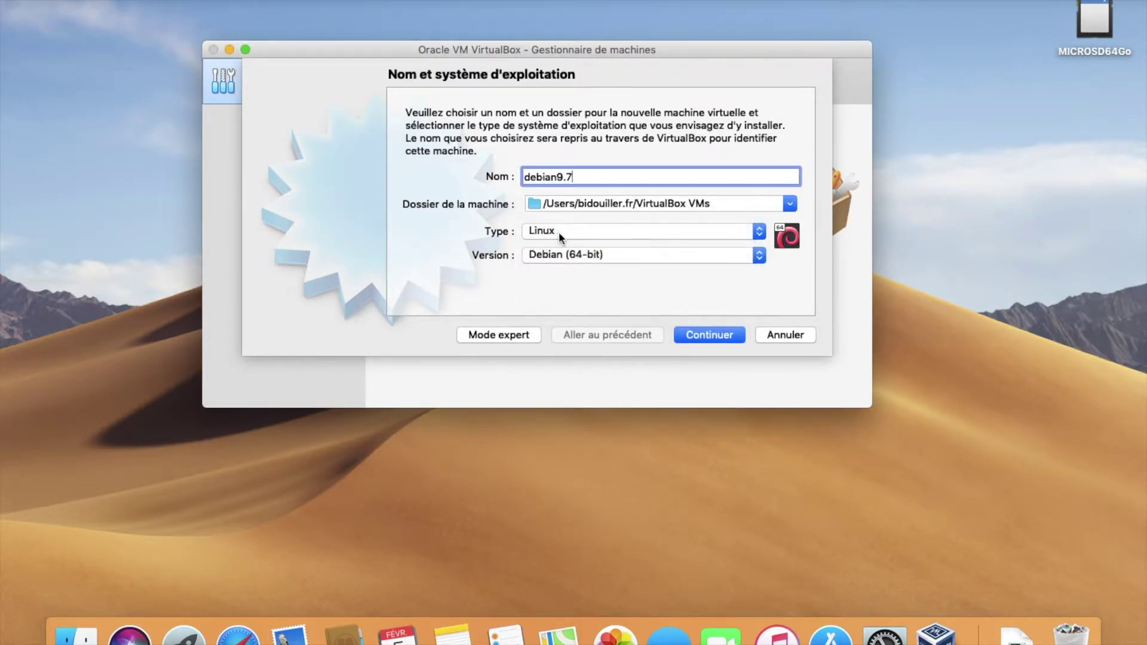
{"action": "left_click", "coordinate": [582, 261]}
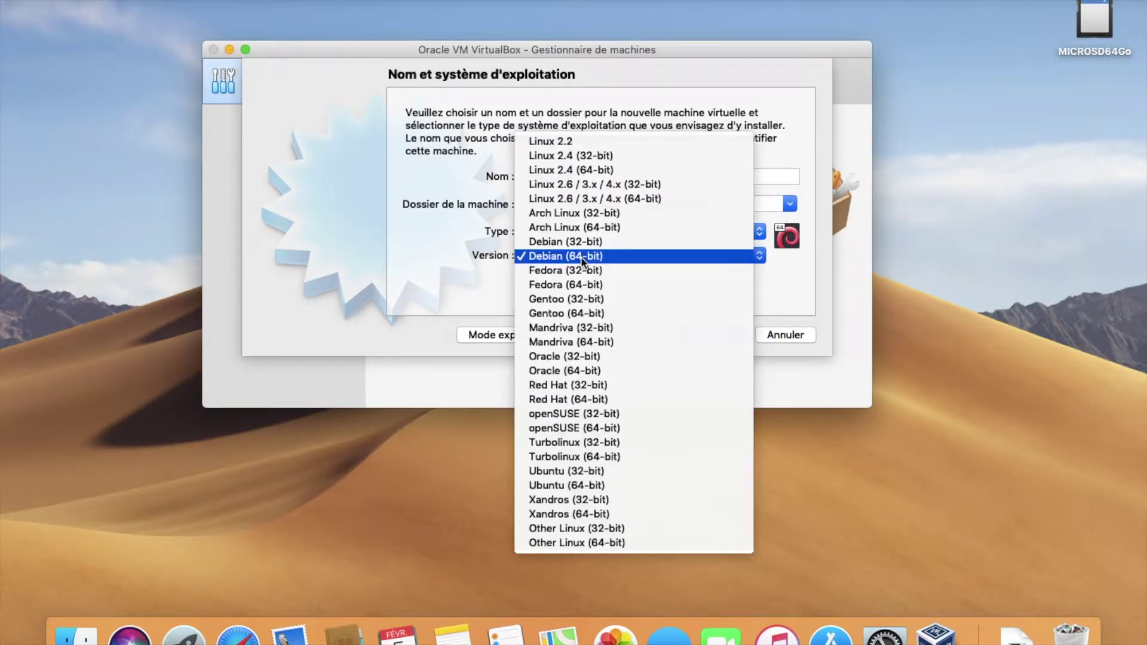
{"action": "left_click", "coordinate": [583, 257]}
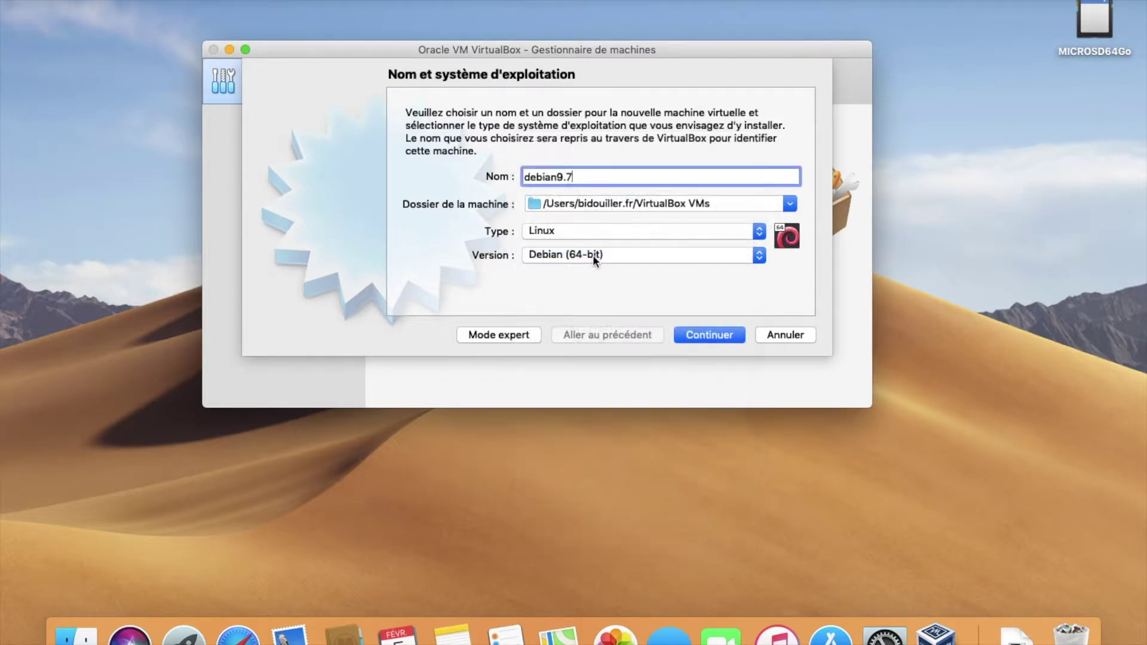
{"action": "left_click", "coordinate": [705, 338]}
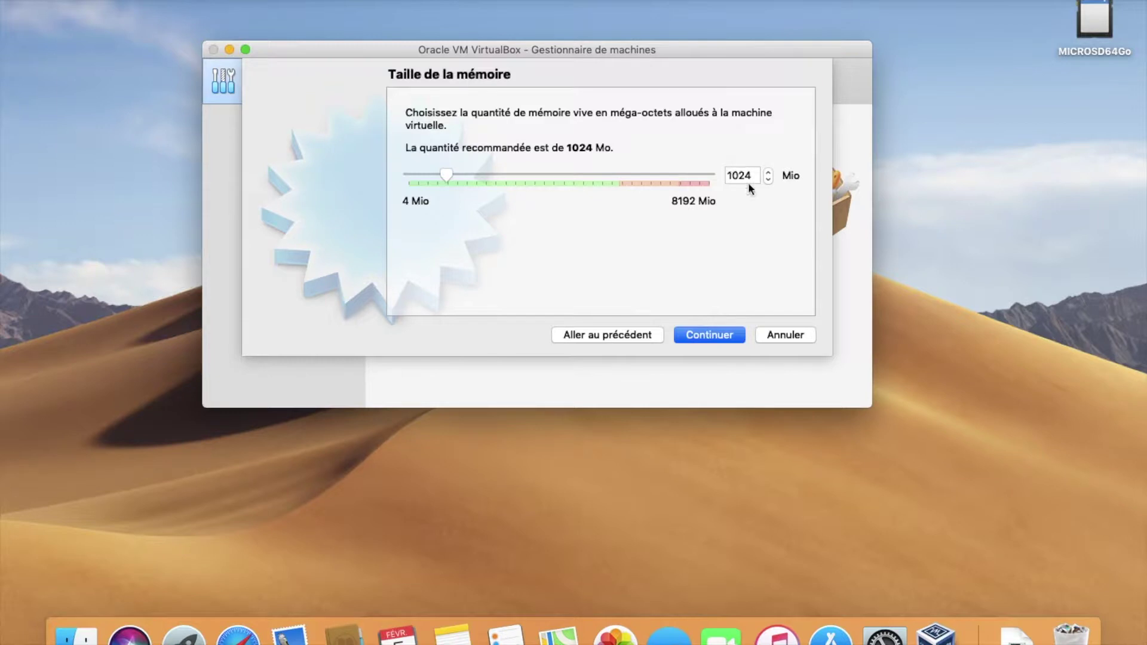
Step: Accept 1024 Mio of memory and opt for a new virtual hard disk in VDI format with dynamic allocation
{"action": "left_click", "coordinate": [710, 336]}
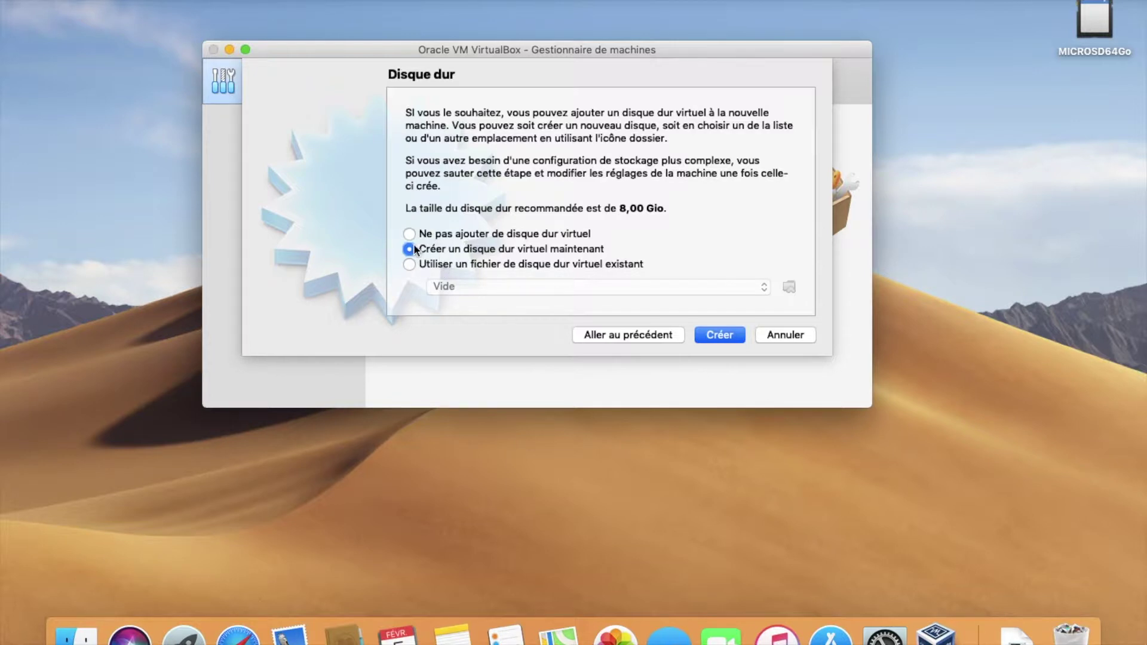
{"action": "left_click", "coordinate": [721, 336]}
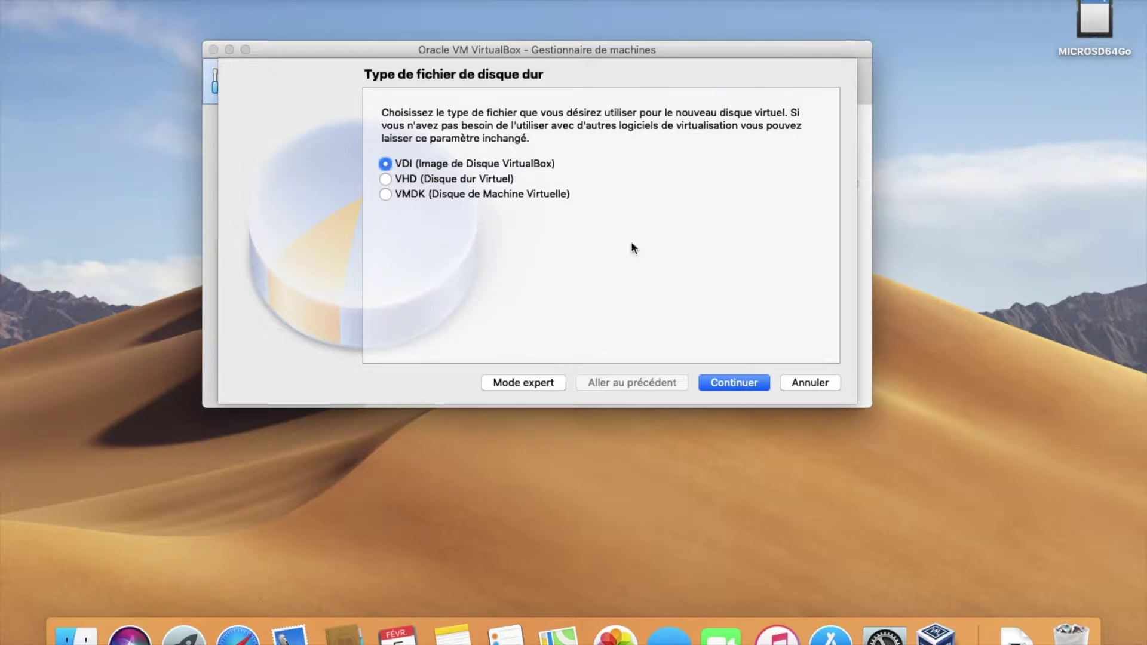
{"action": "left_click", "coordinate": [734, 382]}
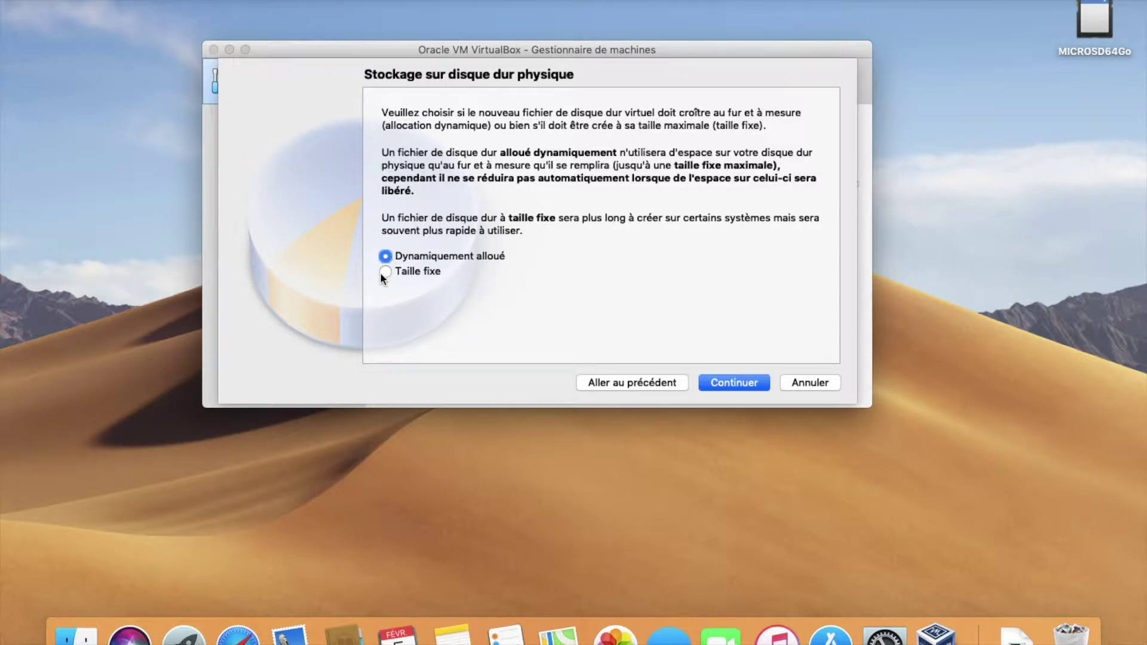
{"action": "left_click", "coordinate": [729, 383]}
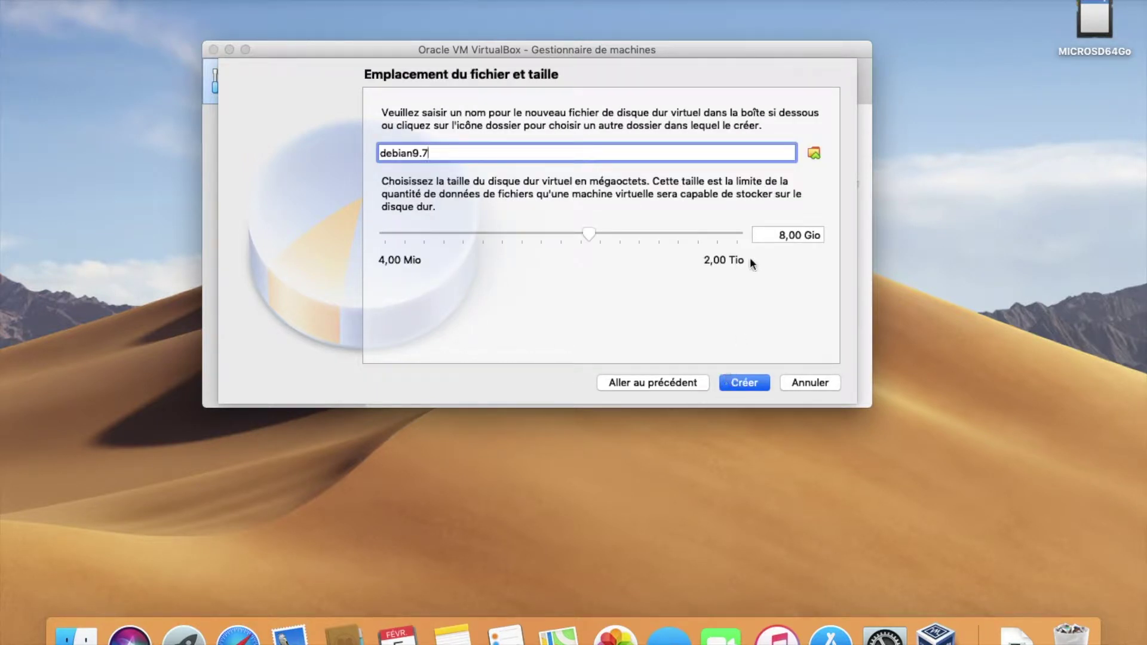
Step: Set the virtual disk size to 80,00 Gio and create the disk for debian9.7
{"action": "left_click", "coordinate": [783, 234]}
{"action": "type", "text": "0"}
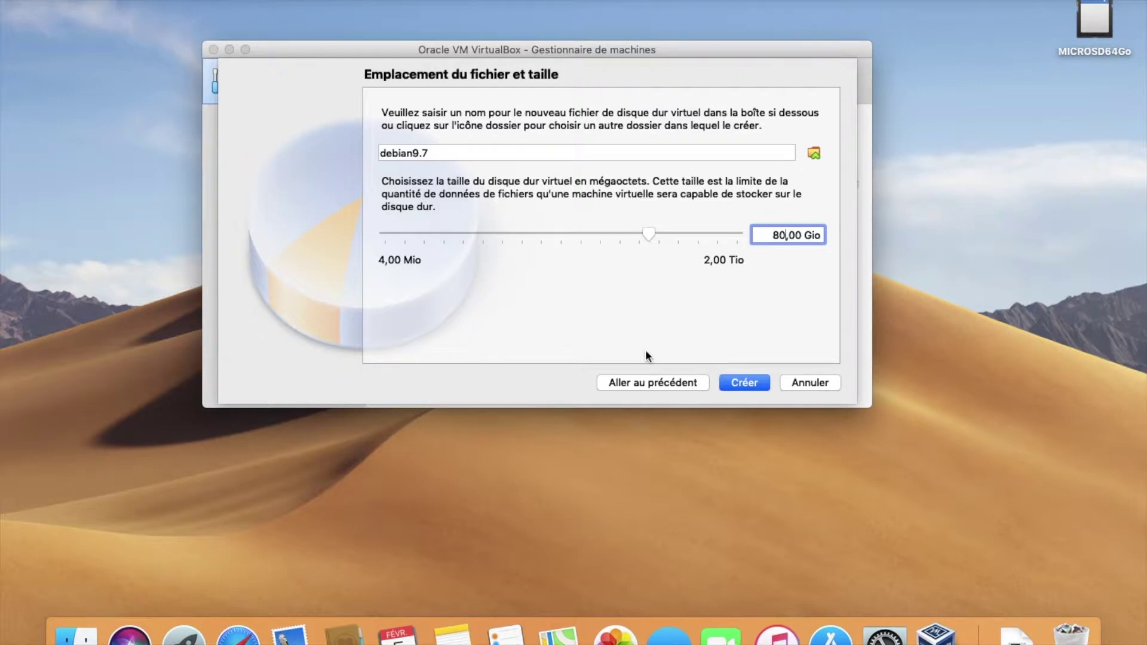
{"action": "left_click", "coordinate": [741, 384]}
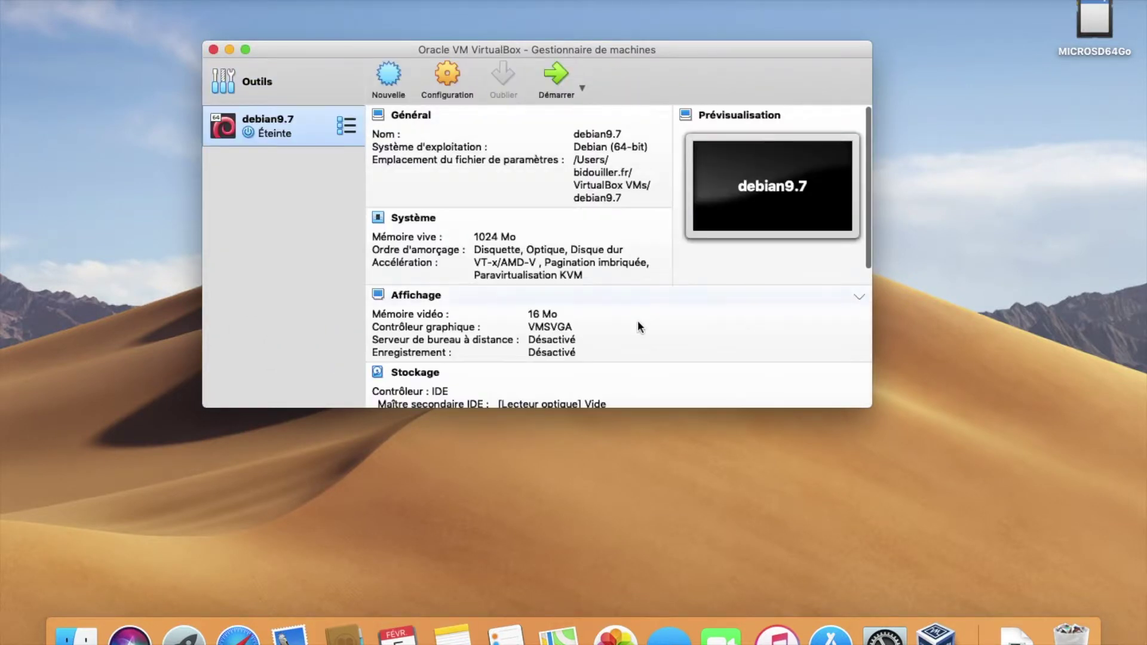
Step: Launch the debian9.7 machine and choose debian-9.7.0-amd64-DVD-1.iso from the Downloads folder as its startup disk
{"action": "left_click", "coordinate": [556, 73]}
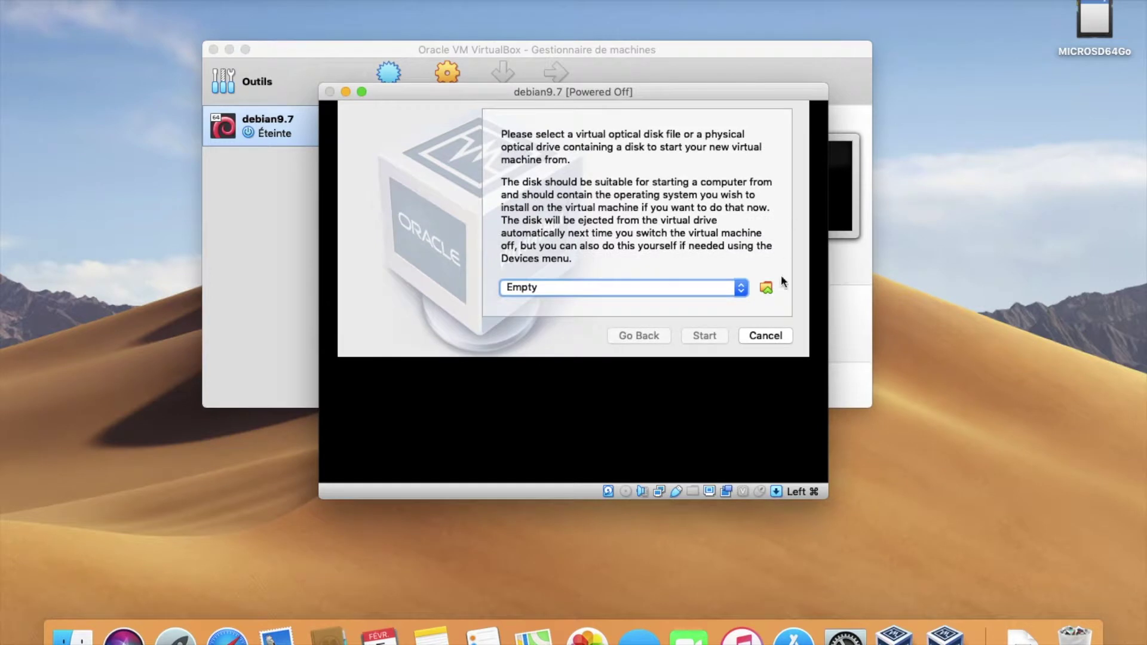
{"action": "left_click", "coordinate": [765, 288]}
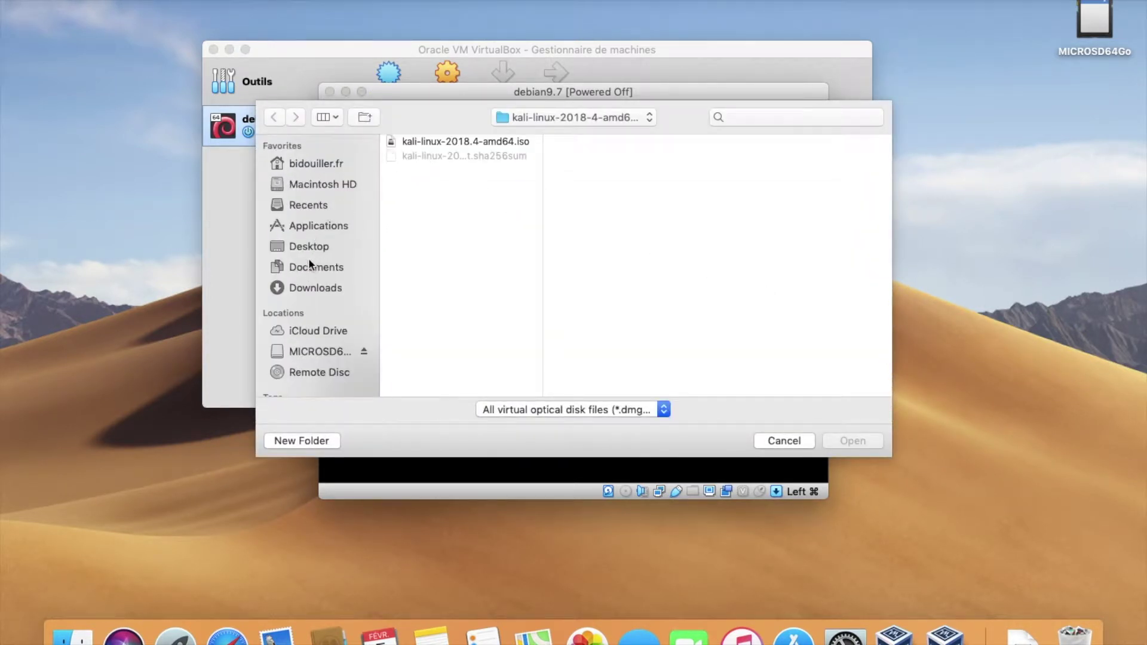
{"action": "left_click", "coordinate": [309, 164]}
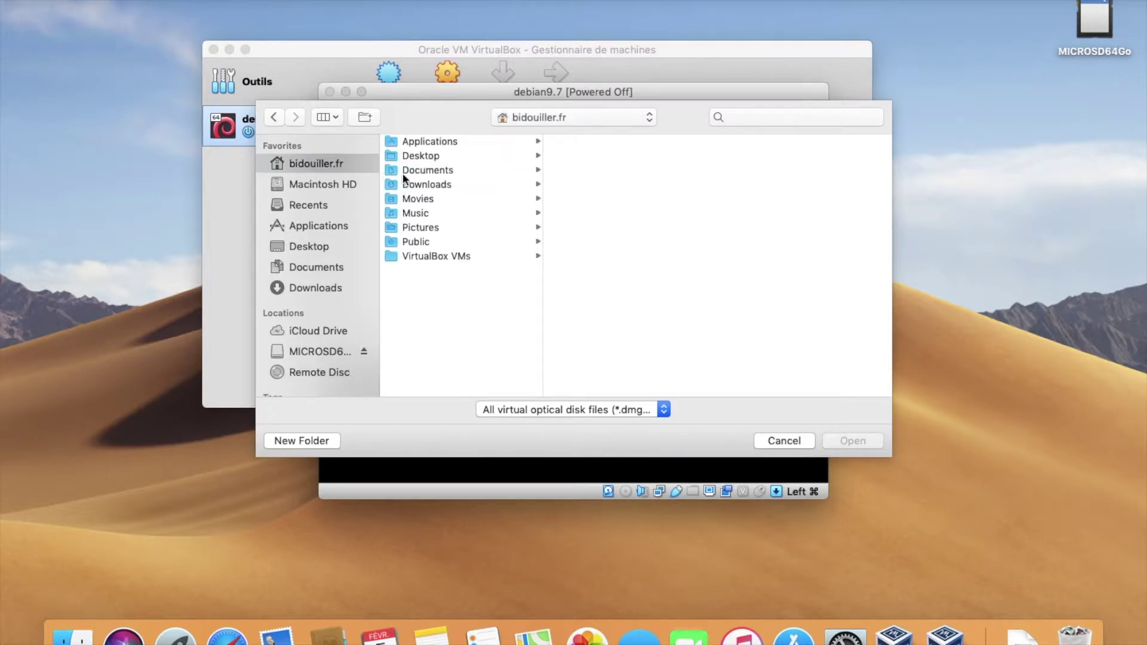
{"action": "left_click", "coordinate": [439, 184]}
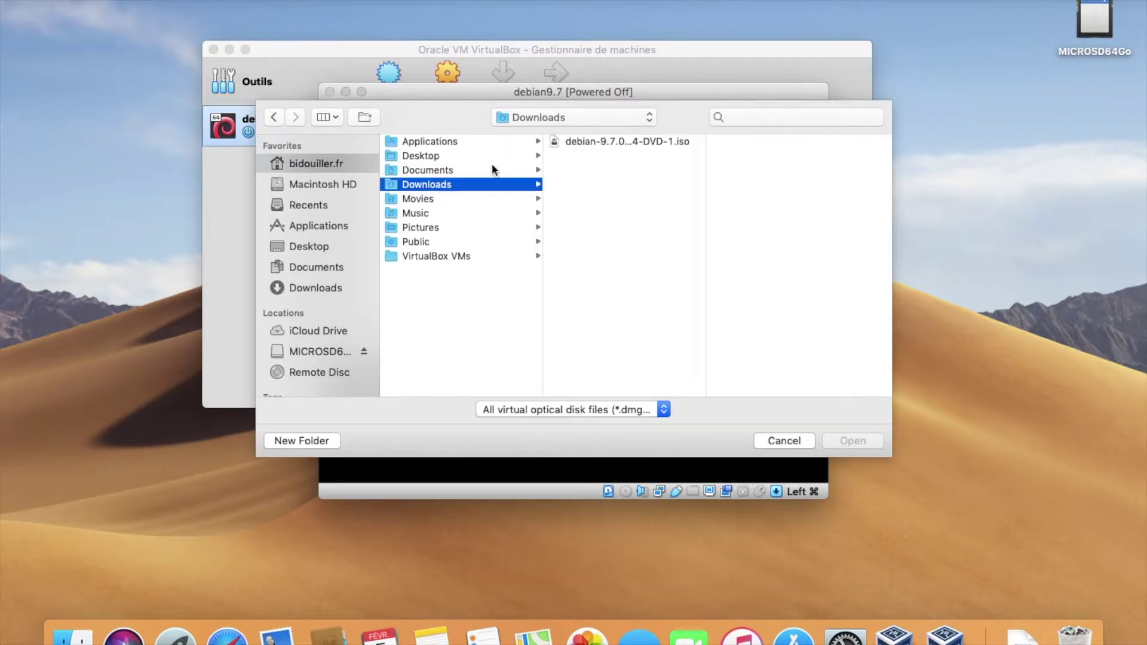
{"action": "left_click", "coordinate": [597, 142]}
{"action": "left_click", "coordinate": [853, 441]}
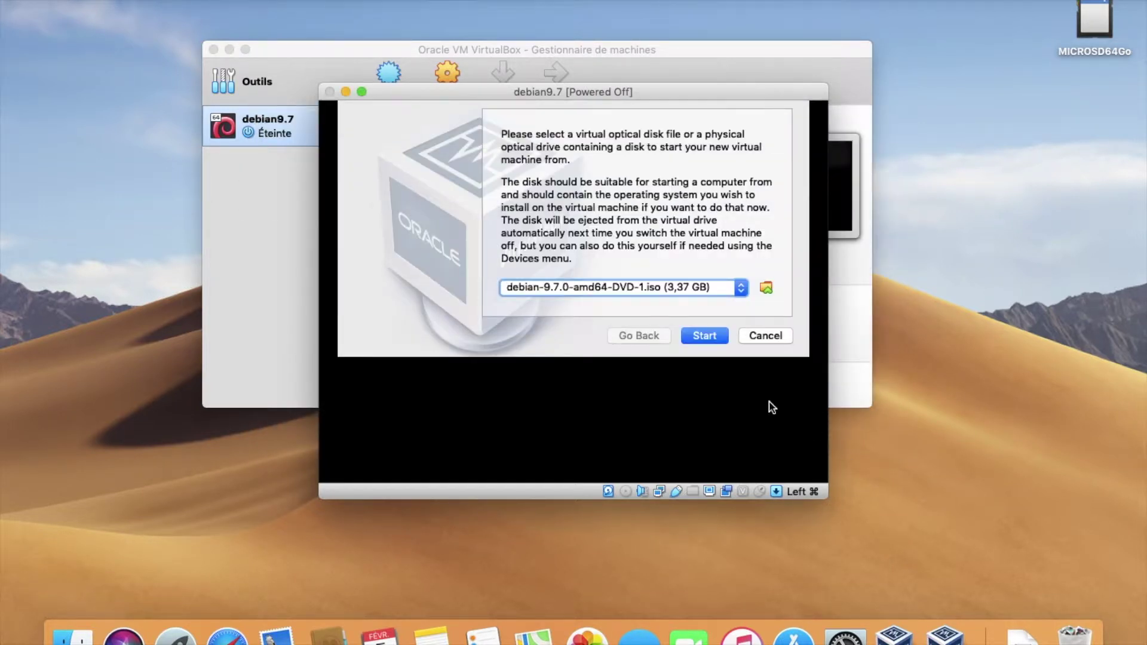
Step: Start the virtual machine from the selected Debian ISO and choose Install in the installer boot menu
{"action": "left_click", "coordinate": [711, 337]}
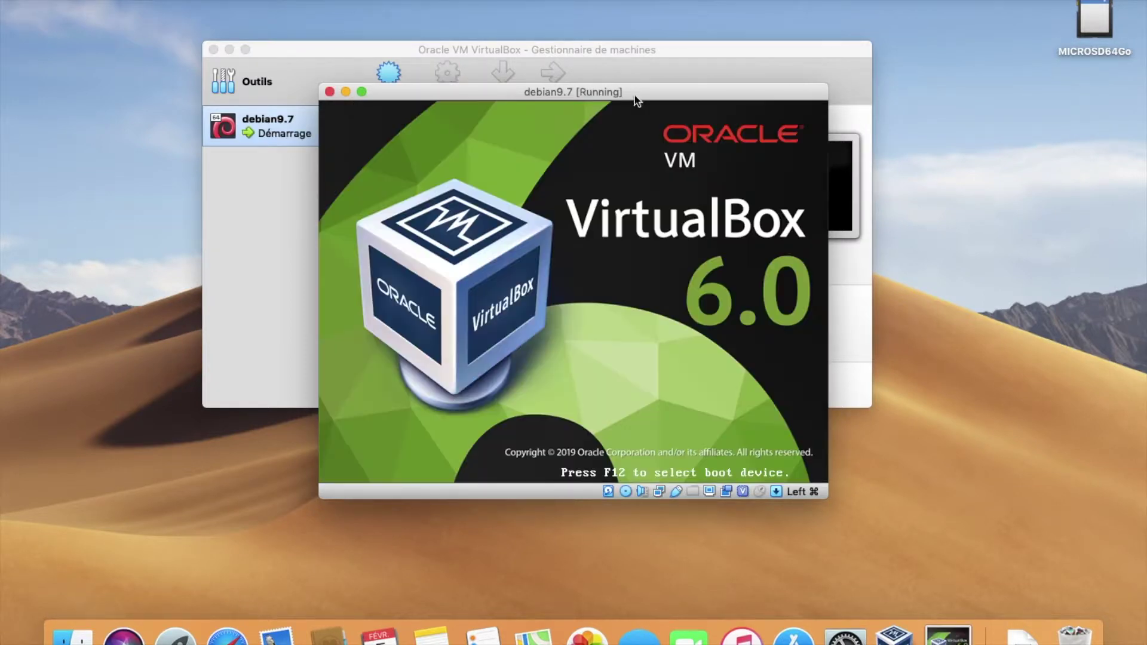
{"action": "left_click_drag", "start_coordinate": [636, 97], "coordinate": [508, 33]}
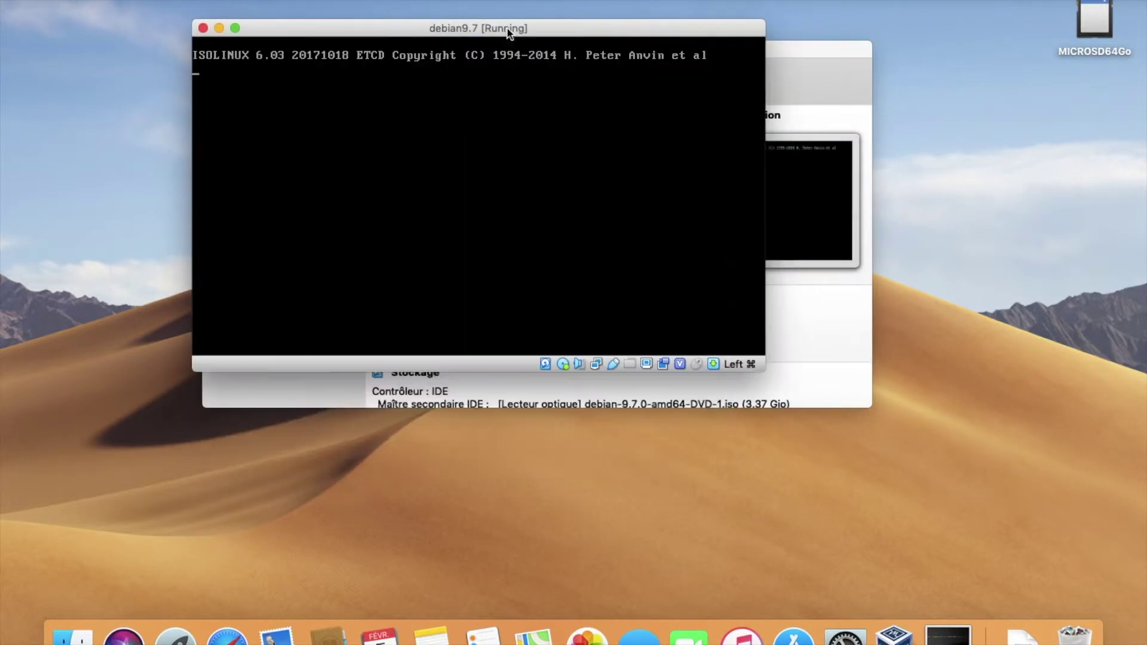
{"action": "key", "text": "Down"}
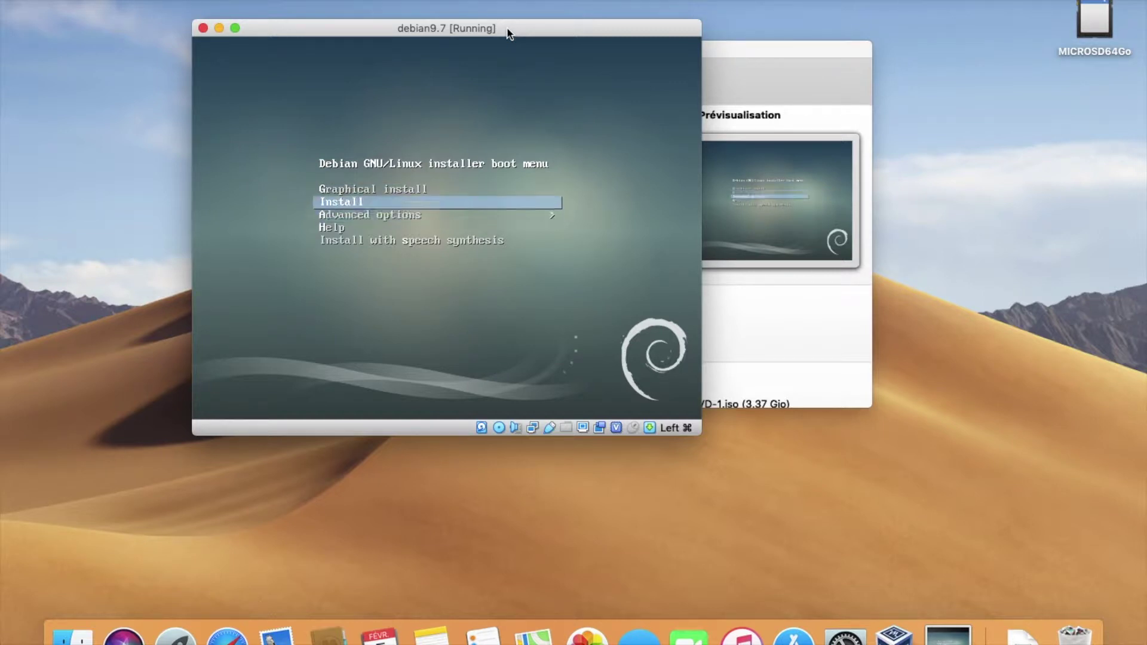
{"action": "key", "text": "Return"}
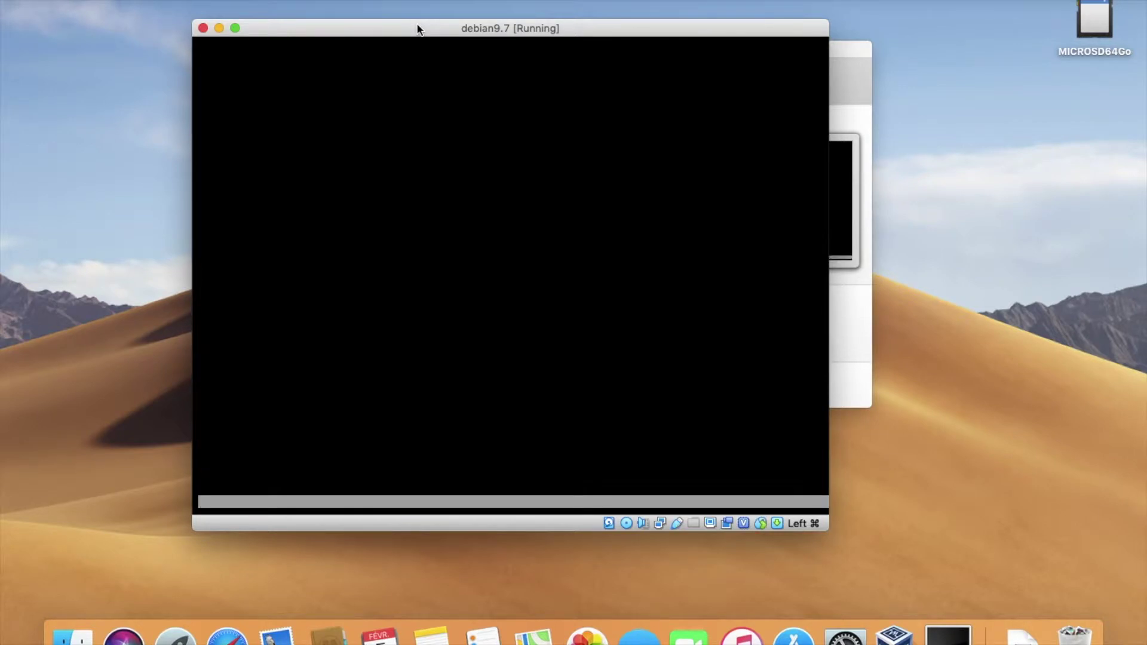
Step: Choose French as the installation language, accept the preselected country and use the Français keyboard layout
{"action": "key", "text": "Down"}
{"action": "key", "text": "Down"}
{"action": "key", "text": "Down"}
{"action": "key", "text": "Down"}
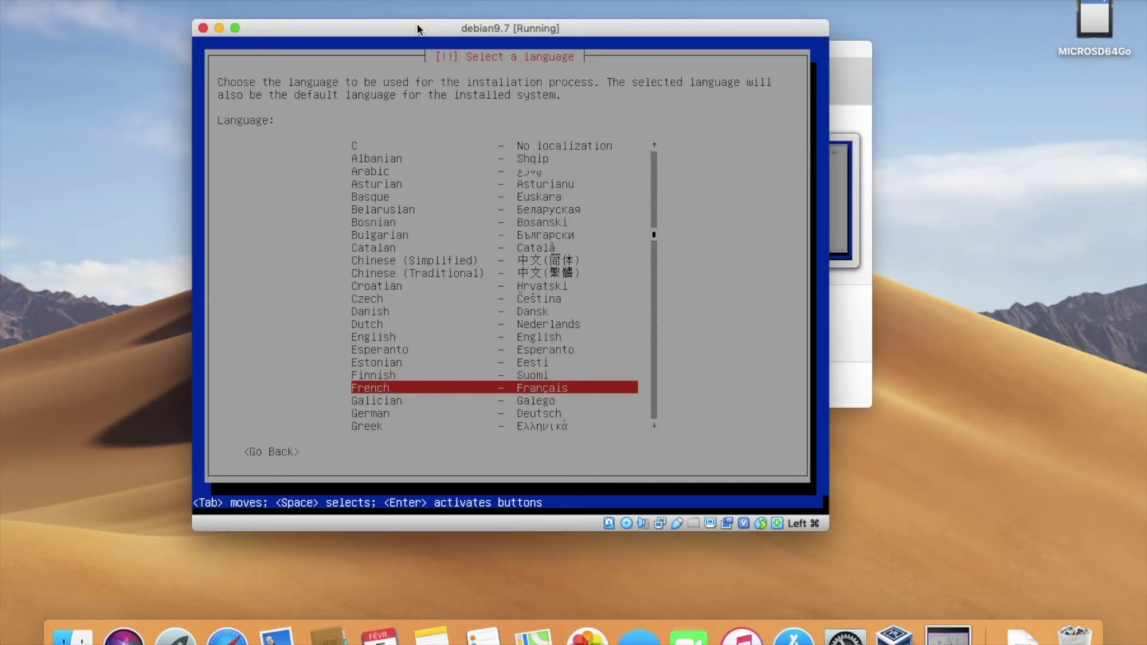
{"action": "key", "text": "Return"}
{"action": "key", "text": "Return"}
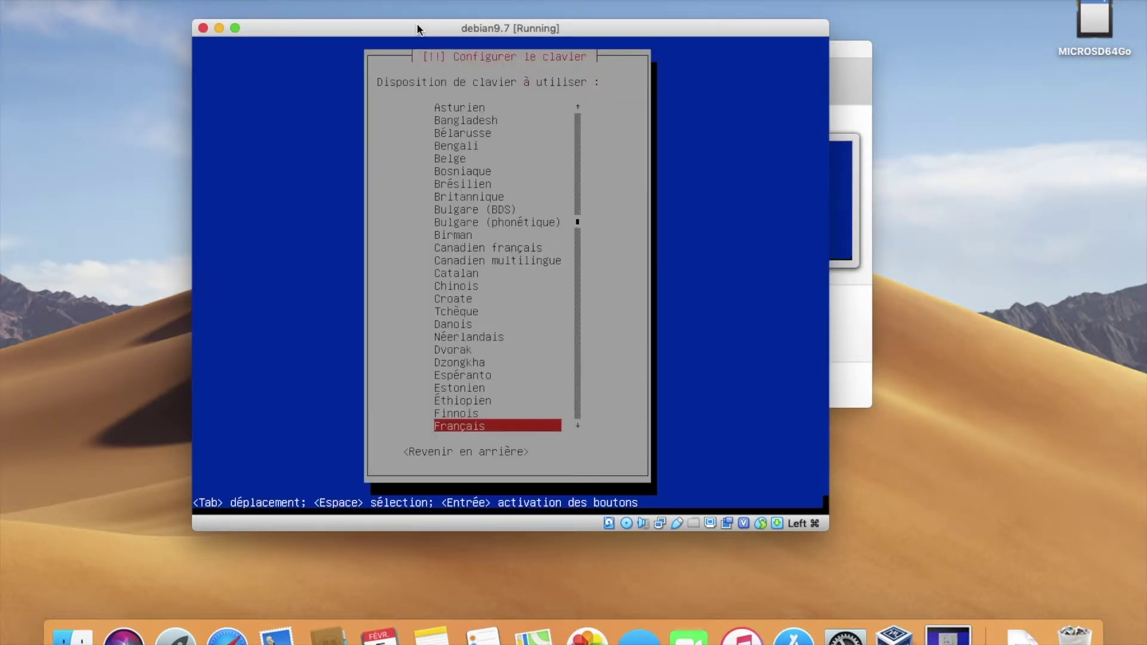
{"action": "key", "text": "Return"}
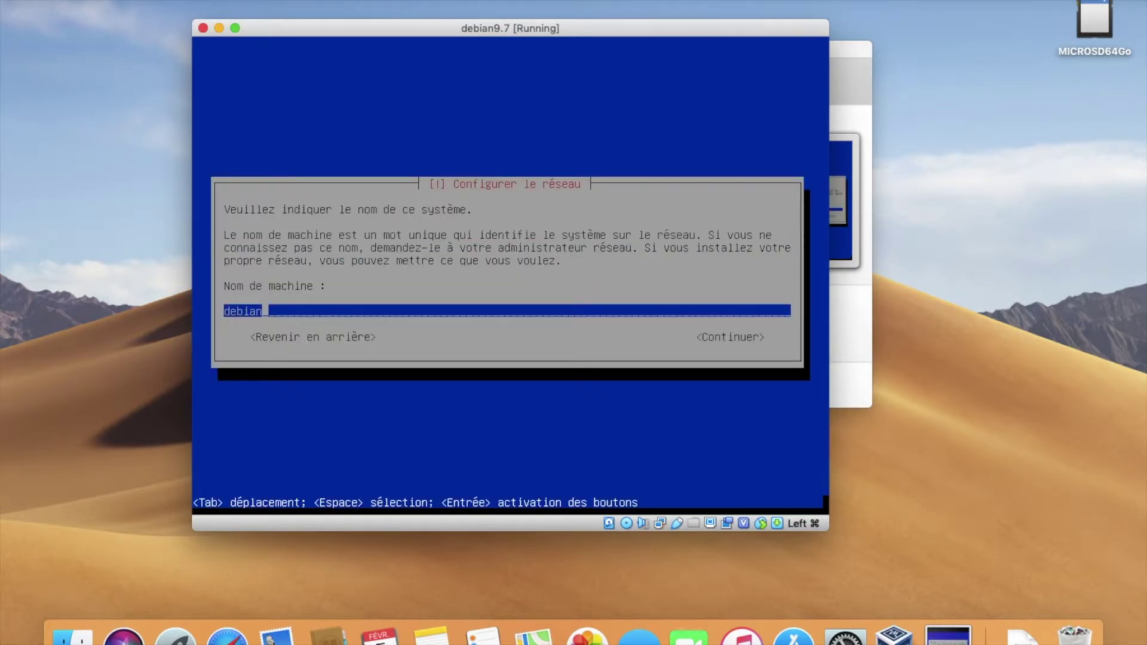
Step: Replace the proposed machine name with bidouiller.fr and continue
{"action": "key", "text": "BackSpace"}
{"action": "key", "text": "BackSpace"}
{"action": "key", "text": "BackSpace"}
{"action": "key", "text": "BackSpace"}
{"action": "key", "text": "BackSpace"}
{"action": "key", "text": "BackSpace"}
{"action": "type", "text": "bidouiller.fr"}
{"action": "key", "text": "Return"}
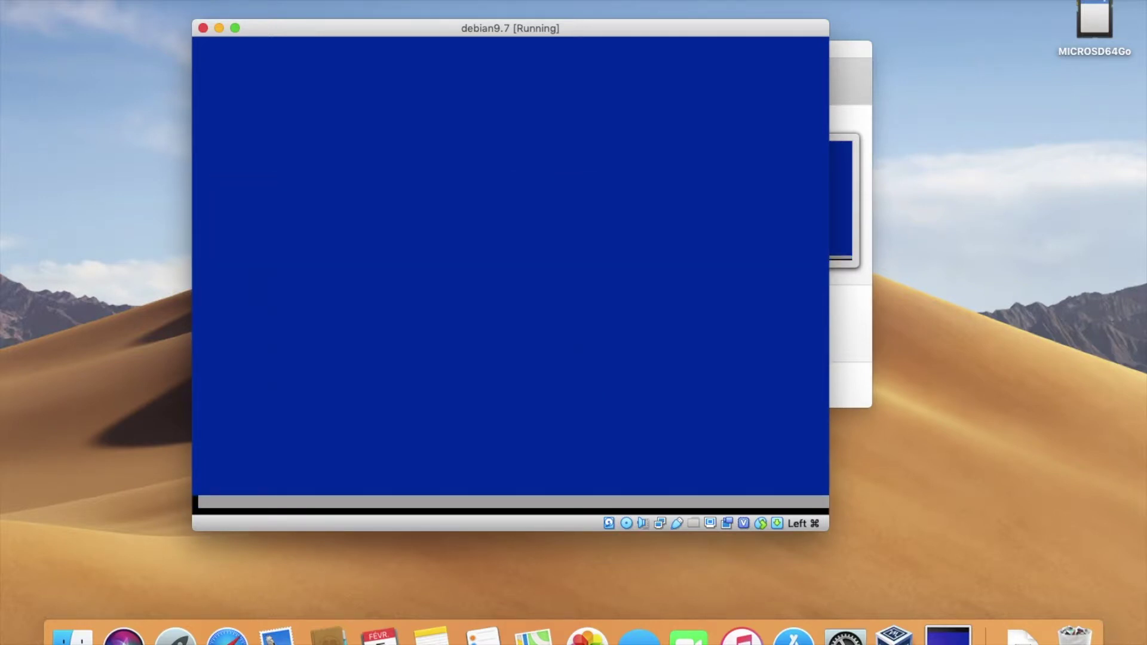
Step: Enter the superuser (root) password and confirm it
{"action": "type", "text": "******"}
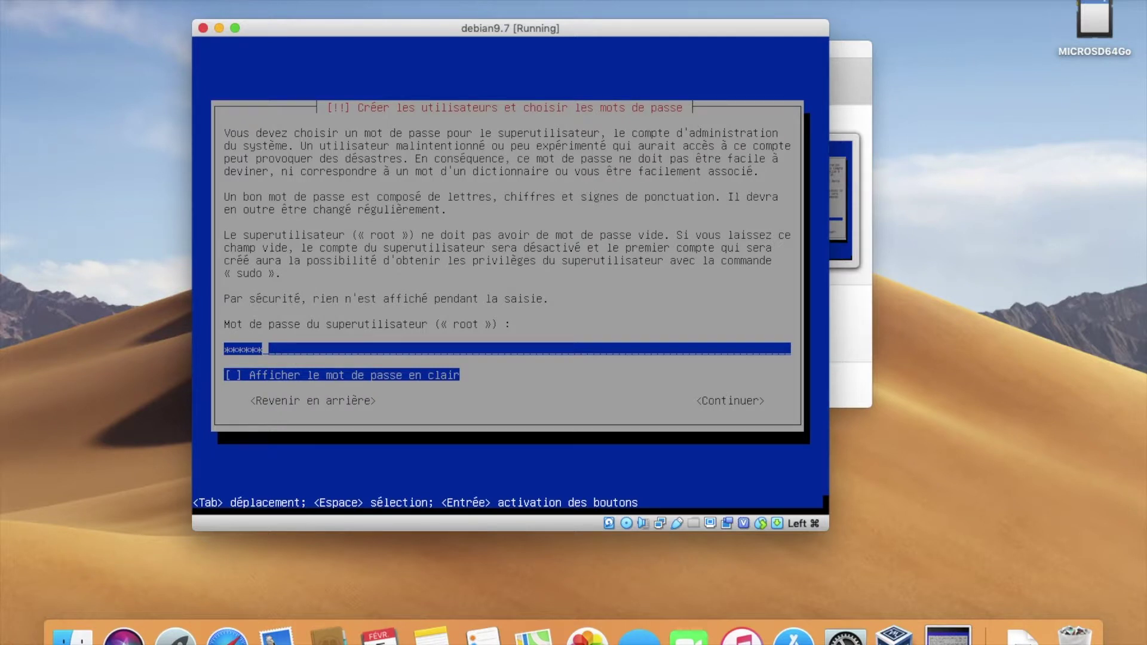
{"action": "key", "text": "Return"}
{"action": "type", "text": "*****"}
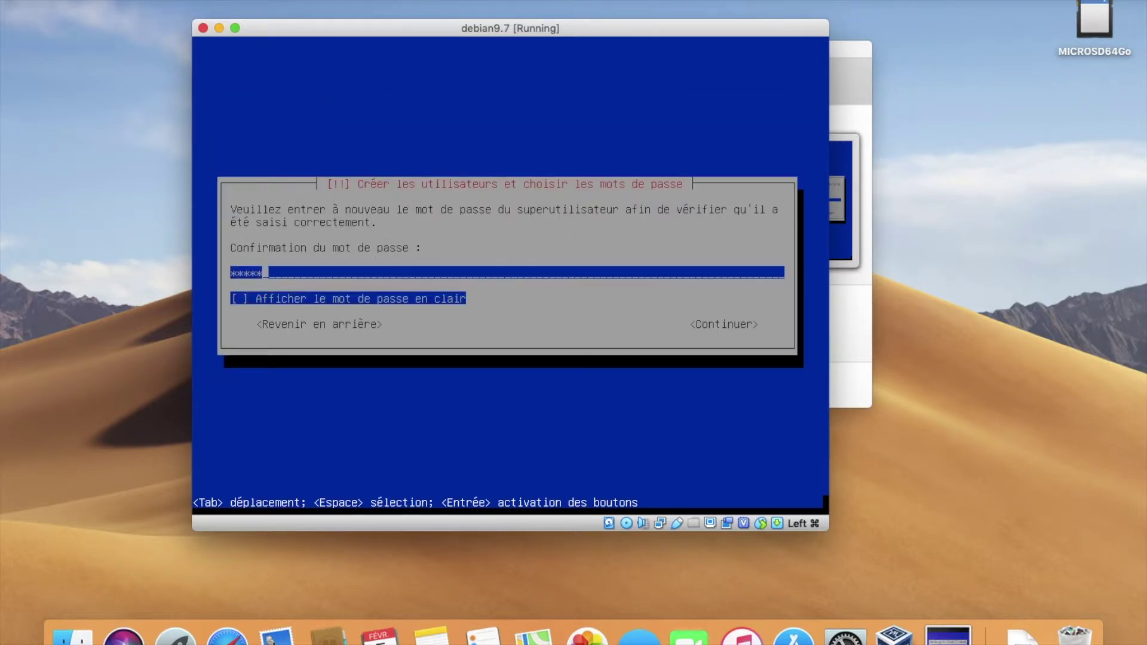
{"action": "key", "text": "Return"}
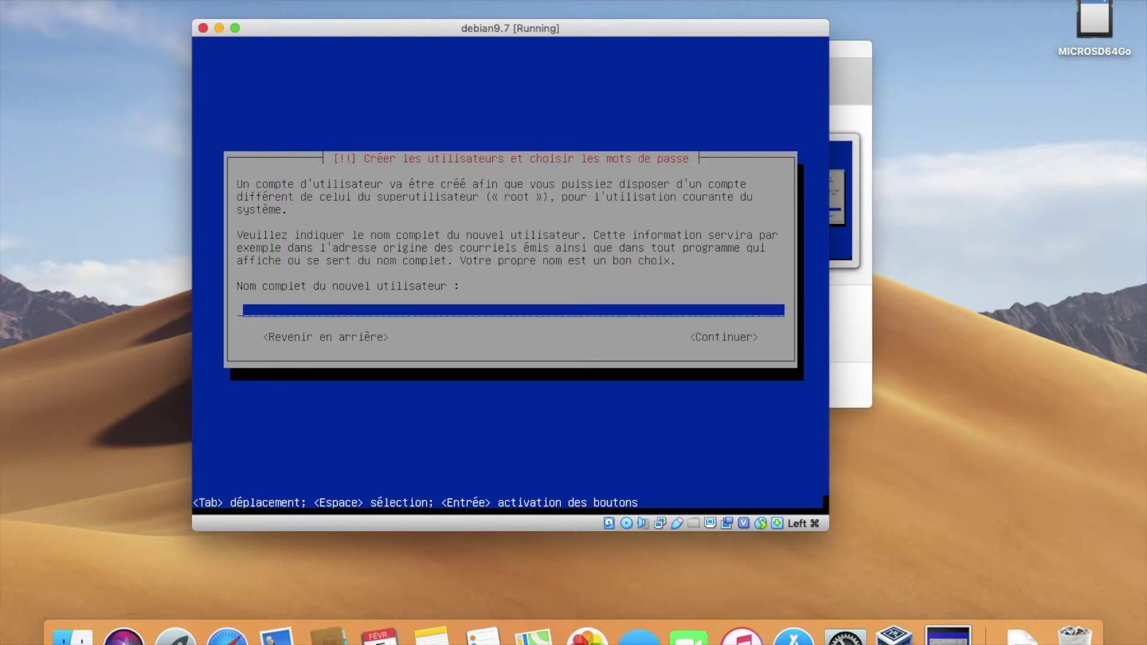
Step: Enter bidouiller as the new user's full name and accept the proposed login name
{"action": "type", "text": "bidouiller"}
{"action": "key", "text": "Return"}
{"action": "key", "text": "Return"}
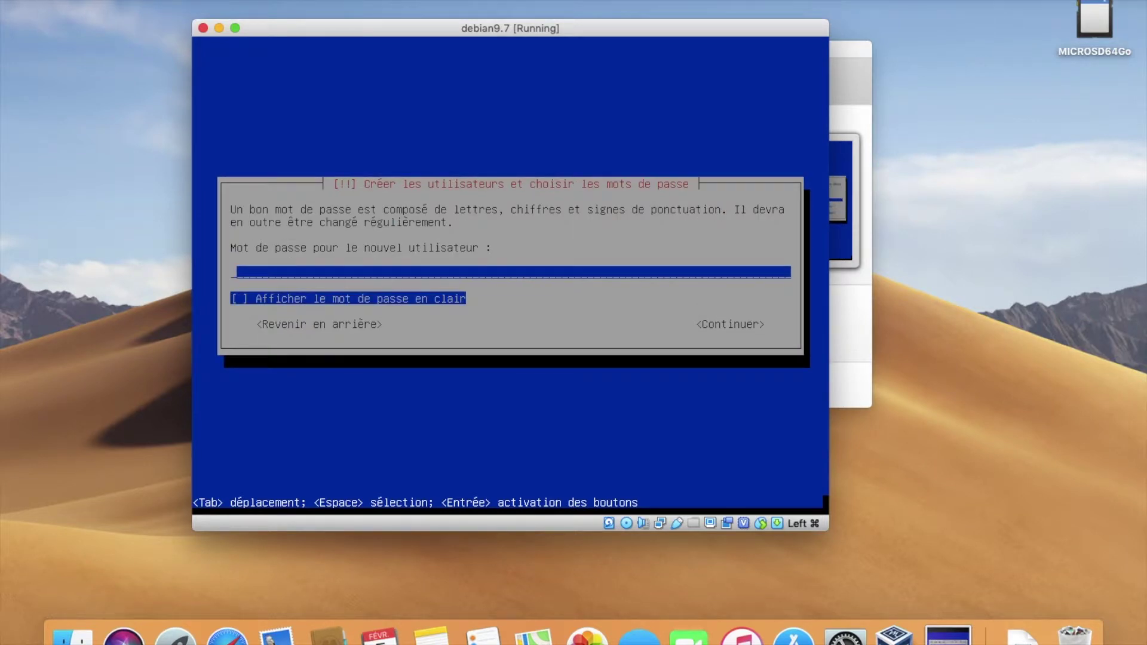
Step: Enter the new user's account password and confirm it
{"action": "type", "text": "*****"}
{"action": "key", "text": "Return"}
{"action": "type", "text": "*****"}
{"action": "key", "text": "Return"}
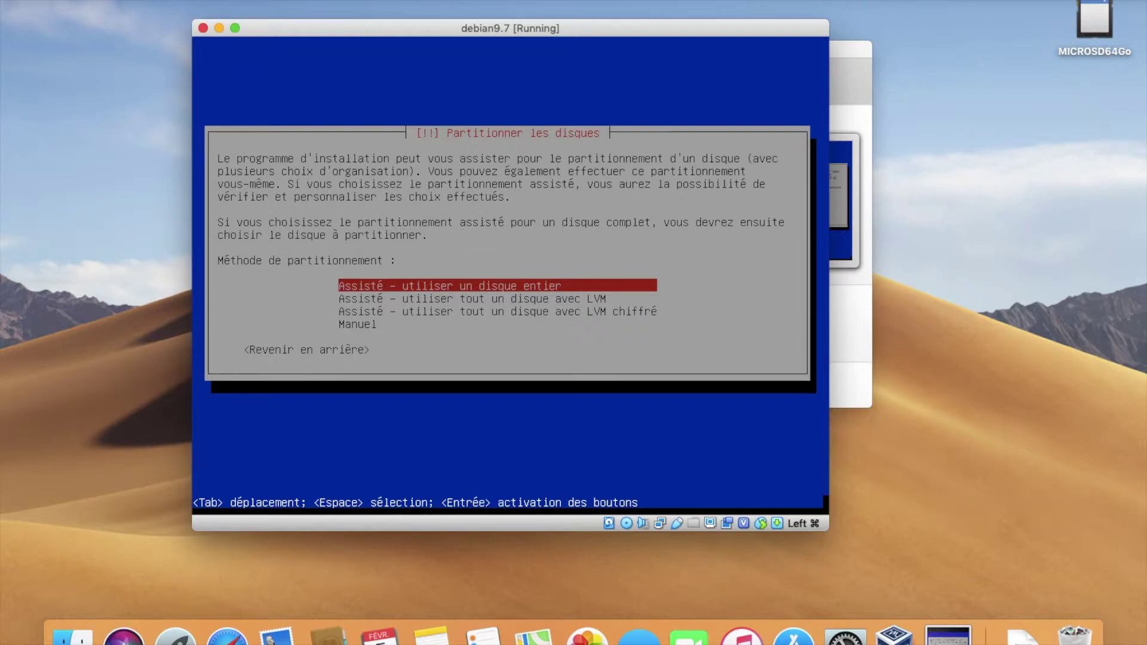
Step: Choose guided partitioning of the entire sda disk with LVM, using separate /home, /var and /tmp partitions
{"action": "key", "text": "Down"}
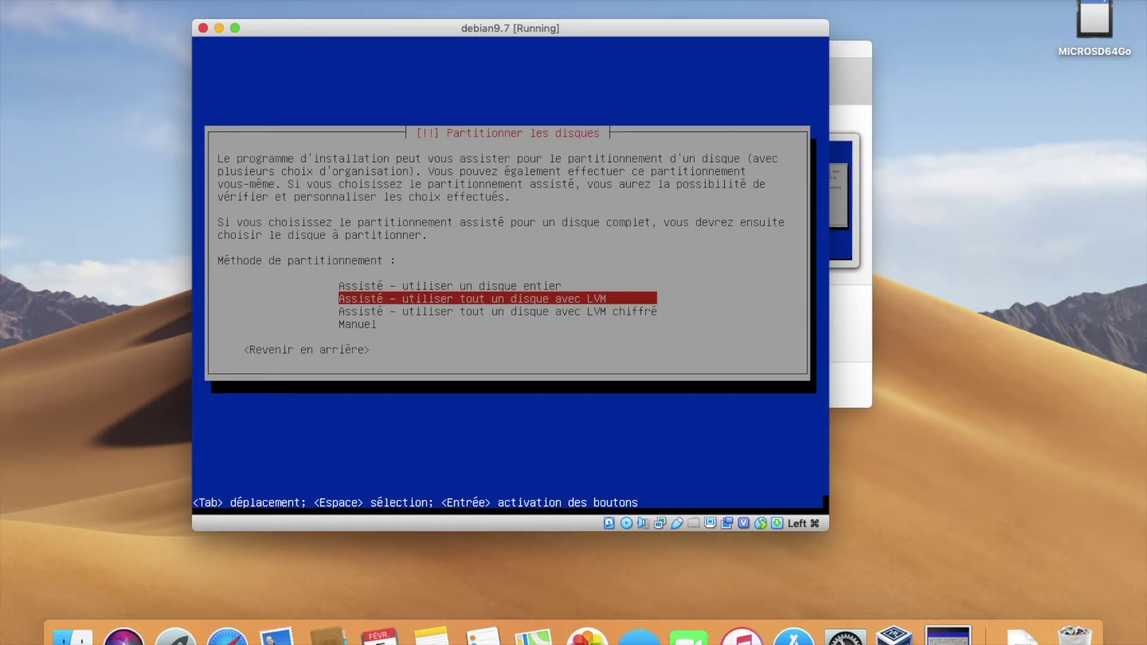
{"action": "key", "text": "Return"}
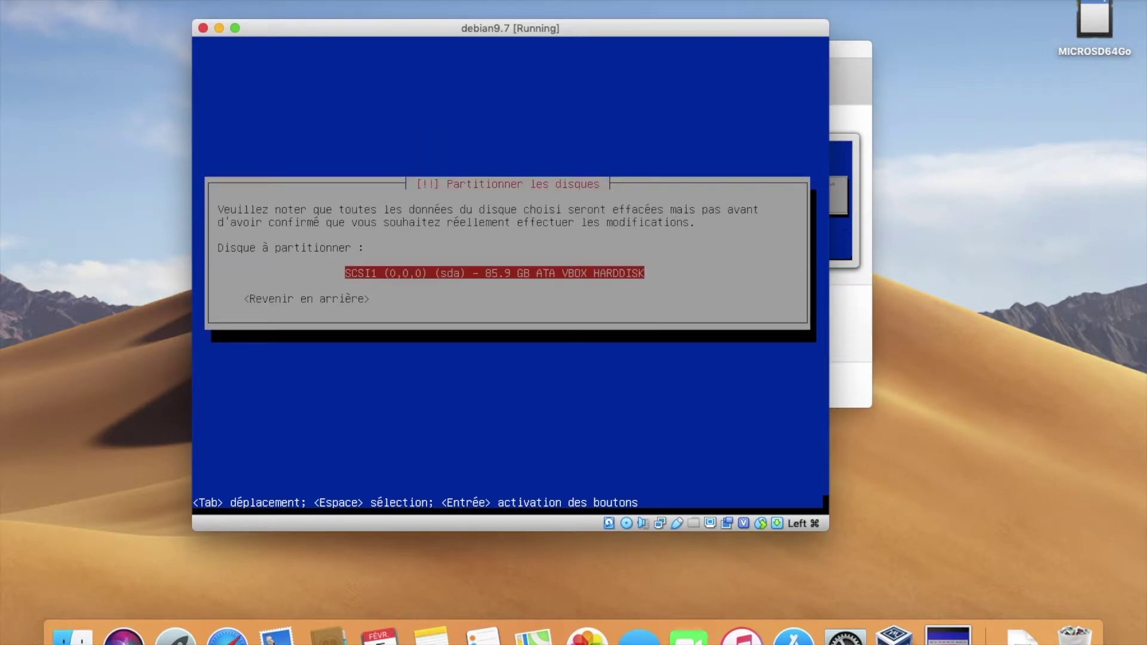
{"action": "key", "text": "Return"}
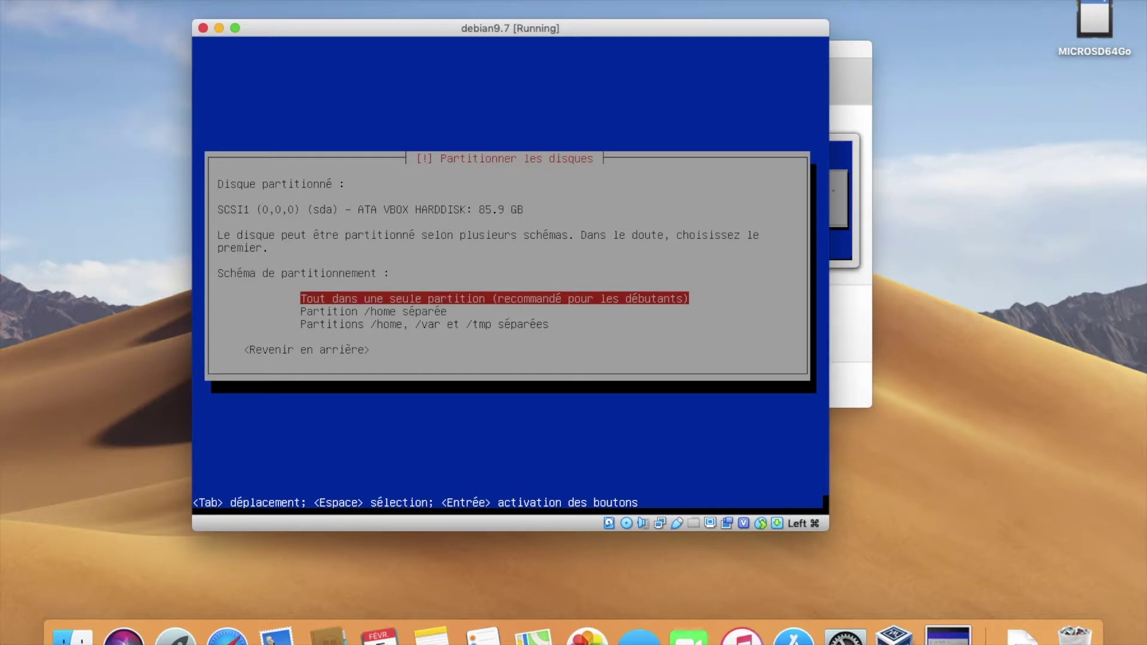
{"action": "key", "text": "Down"}
{"action": "key", "text": "Down"}
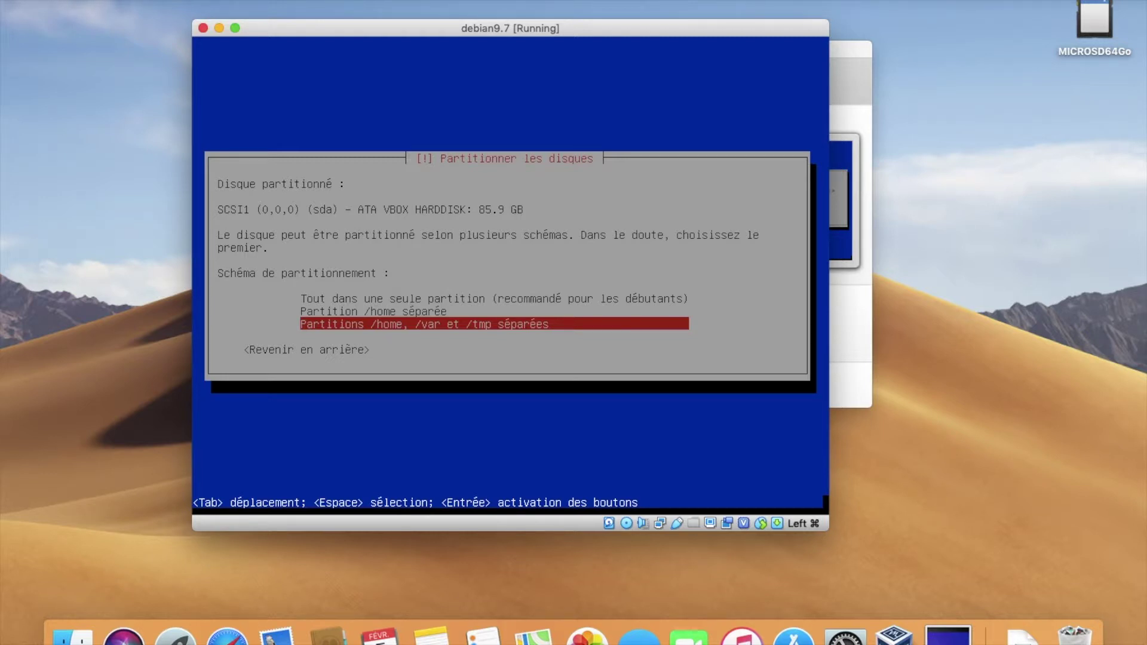
{"action": "key", "text": "Return"}
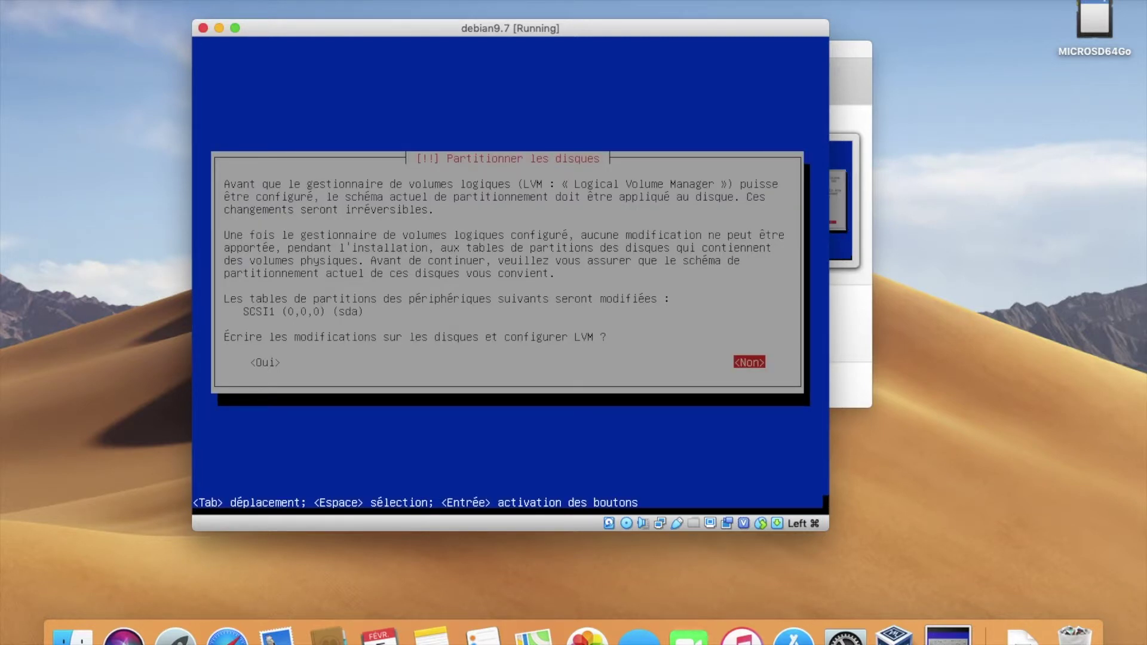
Step: Agree to configure LVM, finish the partitioning and apply the changes to the disks
{"action": "key", "text": "Tab"}
{"action": "key", "text": "Return"}
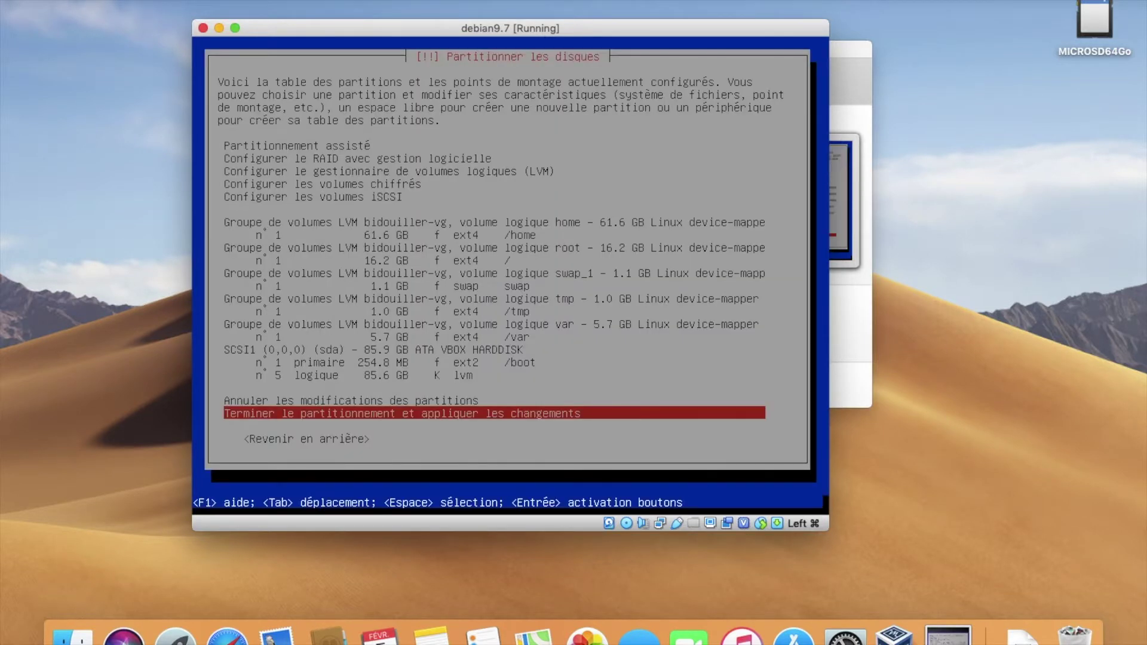
{"action": "key", "text": "Return"}
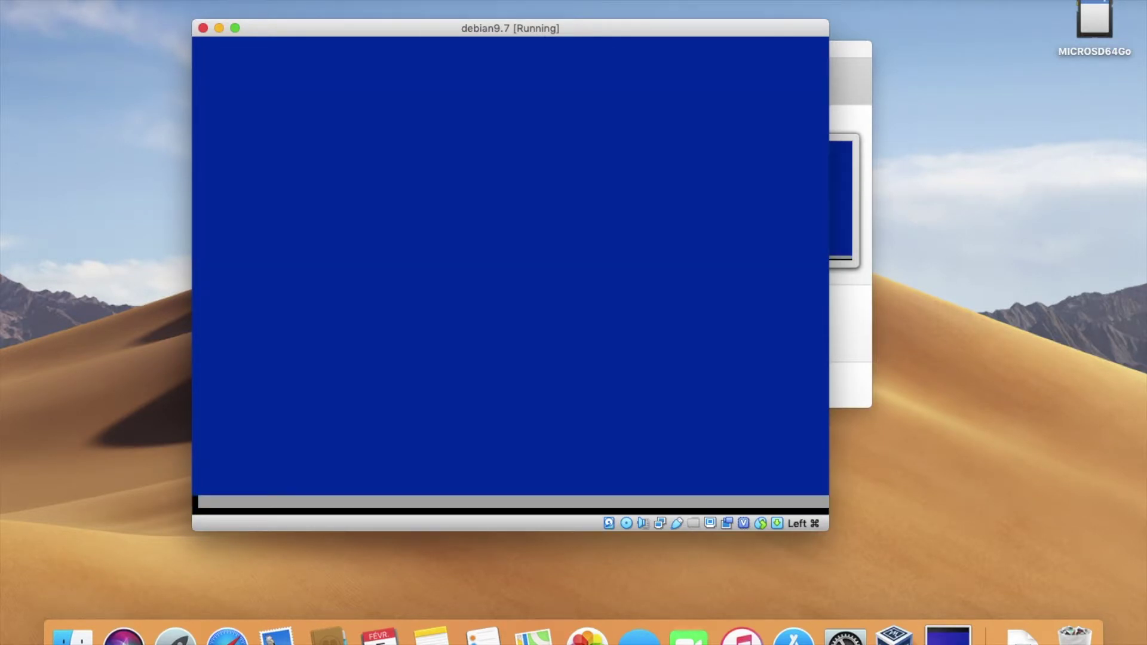
{"action": "key", "text": "Tab"}
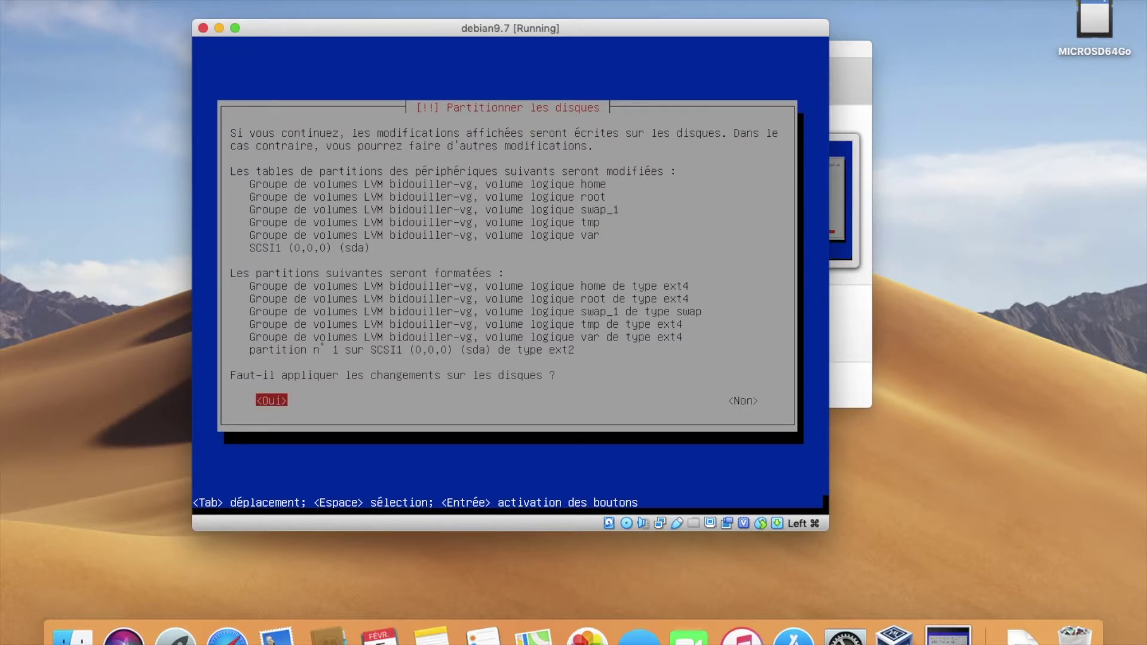
{"action": "key", "text": "Return"}
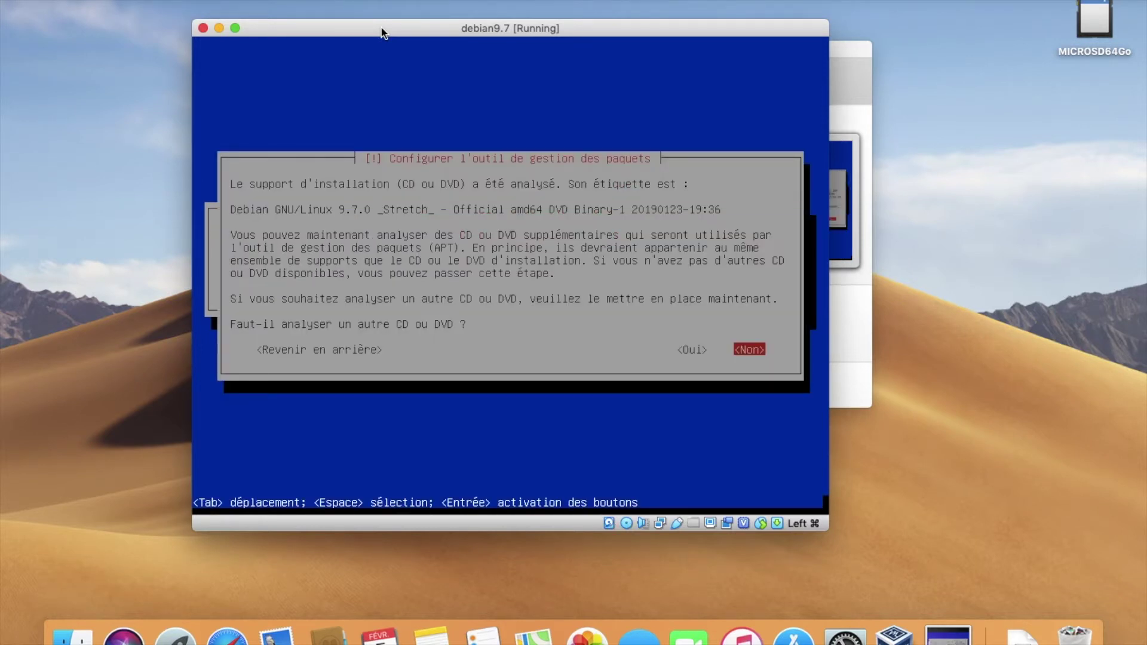
Step: Decline scanning another CD or DVD, using a network mirror and taking part in the package usage survey
{"action": "key", "text": "Return"}
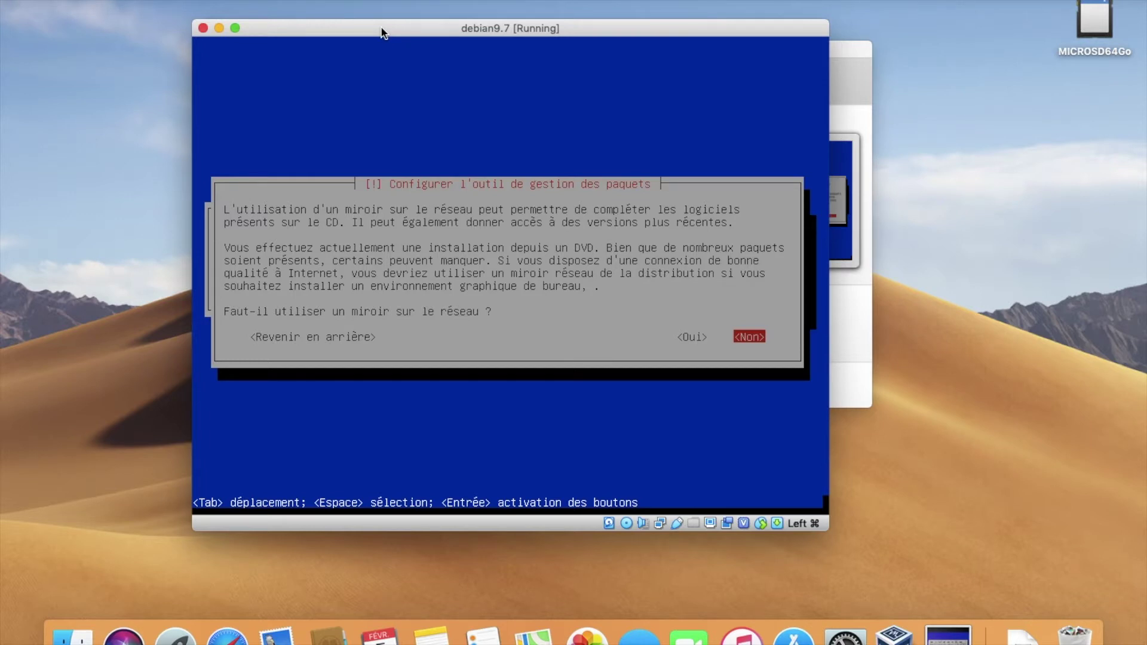
{"action": "key", "text": "Return"}
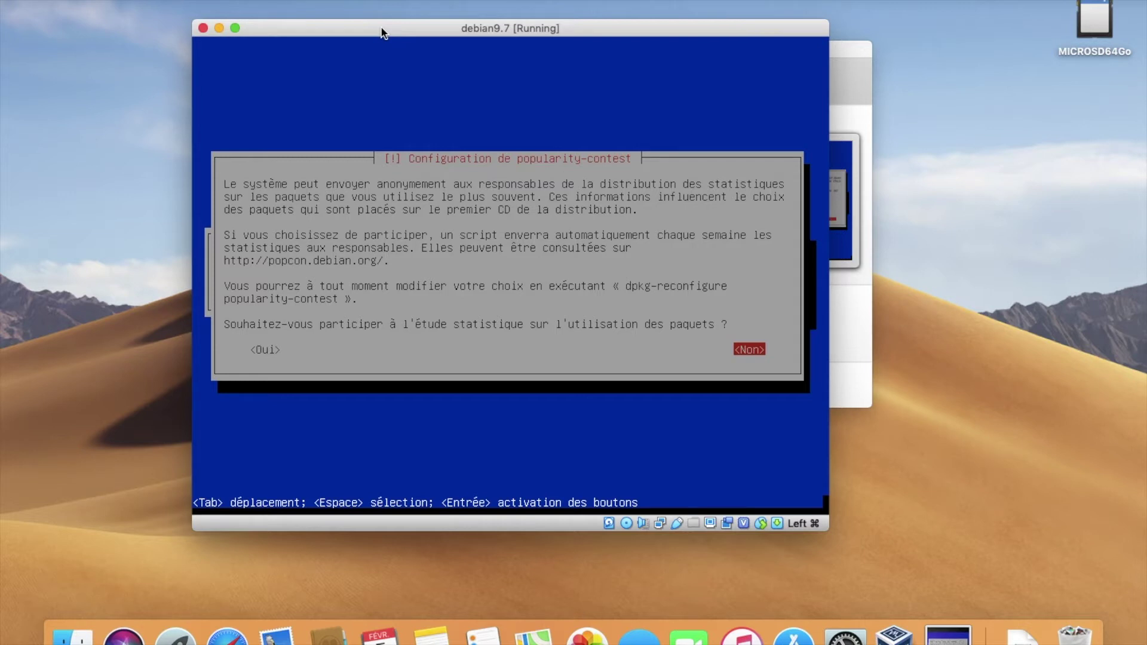
{"action": "key", "text": "Return"}
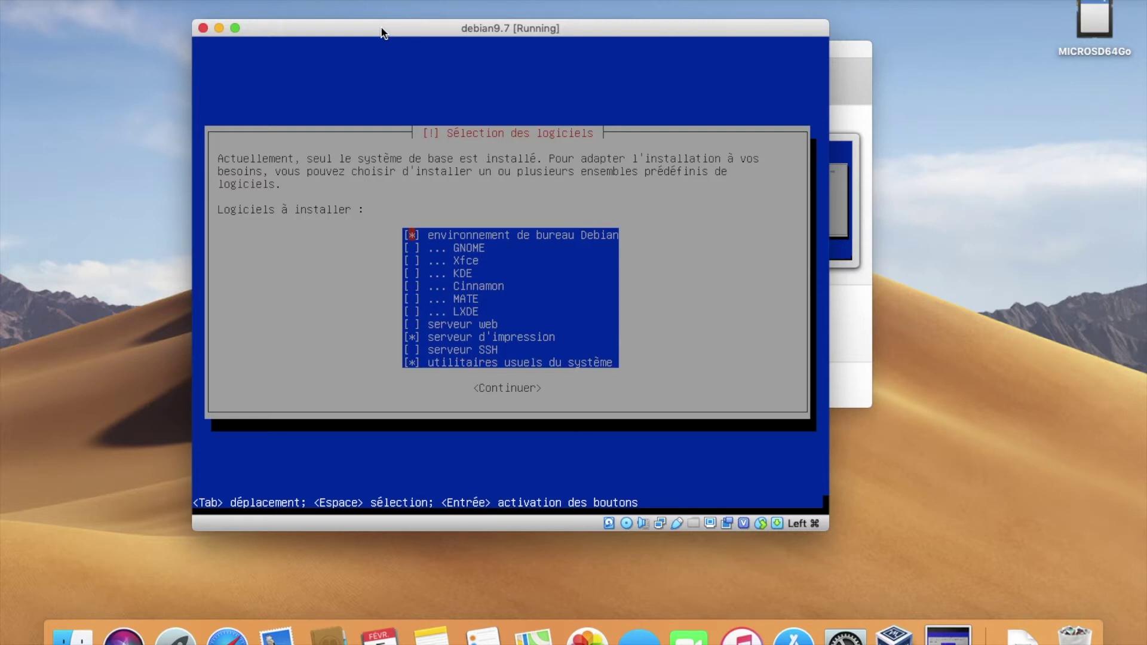
Step: Deselect the print server, keep the Debian desktop environment and the usual system utilities, and install the selected software
{"action": "key", "text": "Down"}
{"action": "key", "text": "Down"}
{"action": "key", "text": "Down"}
{"action": "key", "text": "Down"}
{"action": "key", "text": "Down"}
{"action": "key", "text": "Down"}
{"action": "key", "text": "Down"}
{"action": "key", "text": "Down"}
{"action": "key", "text": "Down"}
{"action": "key", "text": "Down"}
{"action": "key", "text": "Up"}
{"action": "key", "text": "Up"}
{"action": "key", "text": "Up"}
{"action": "key", "text": "Up"}
{"action": "key", "text": "Up"}
{"action": "key", "text": "Up"}
{"action": "key", "text": "Up"}
{"action": "key", "text": "Up"}
{"action": "key", "text": "Up"}
{"action": "key", "text": "Up"}
{"action": "key", "text": "Down"}
{"action": "key", "text": "Up"}
{"action": "key", "text": "Down"}
{"action": "key", "text": "Down"}
{"action": "key", "text": "Down"}
{"action": "key", "text": "Down"}
{"action": "key", "text": "Down"}
{"action": "key", "text": "Down"}
{"action": "key", "text": "Down"}
{"action": "key", "text": "Down"}
{"action": "key", "text": "Down"}
{"action": "key", "text": "Down"}
{"action": "key", "text": "Tab"}
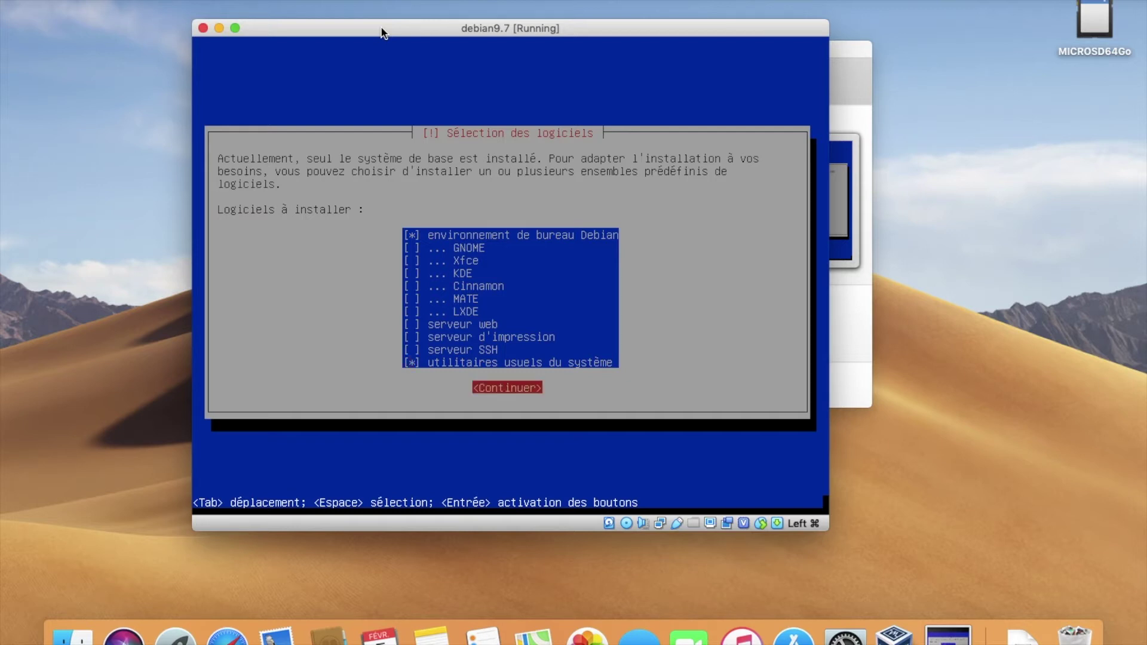
{"action": "key", "text": "Return"}
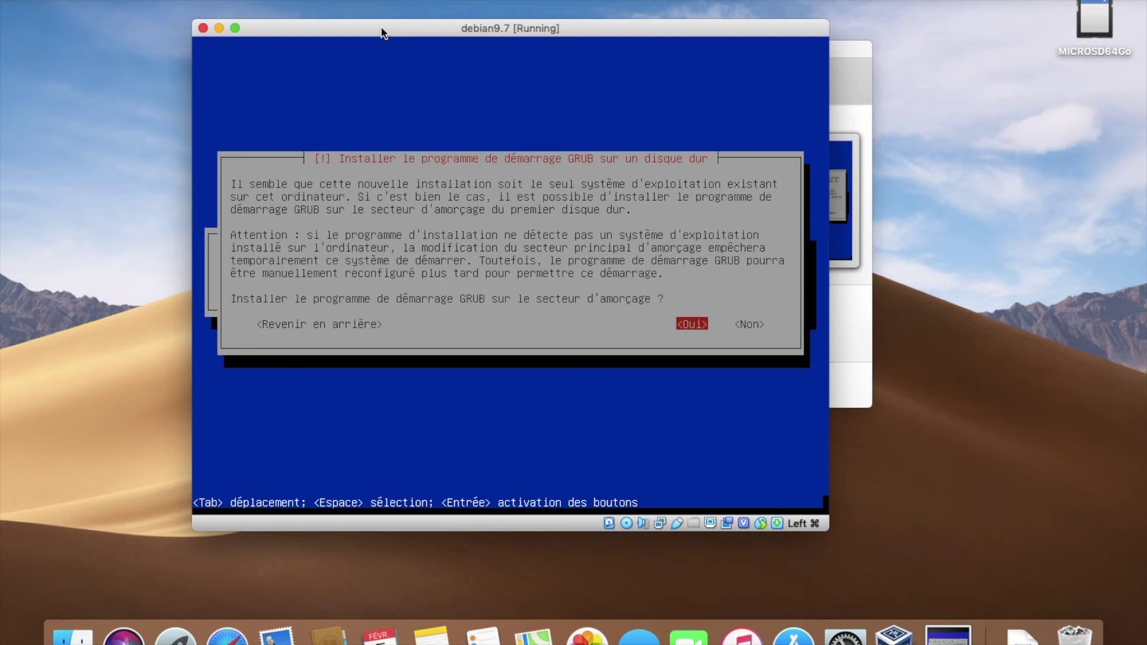
Step: Install the GRUB boot loader on /dev/sda and finish the installation to boot the new system
{"action": "key", "text": "Return"}
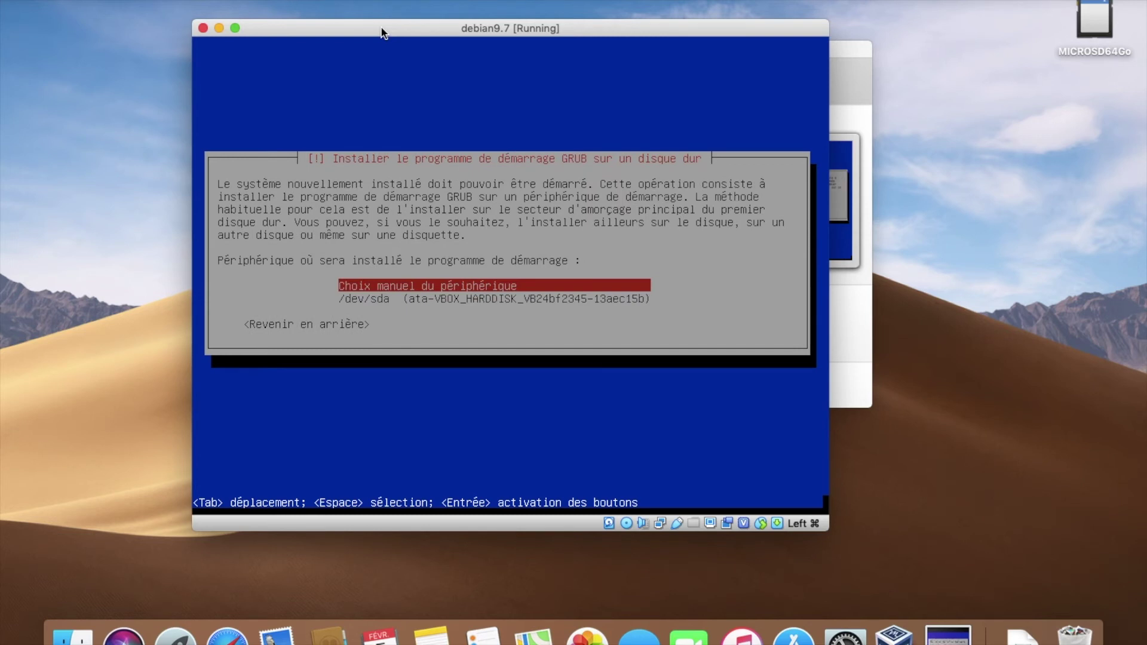
{"action": "key", "text": "Down"}
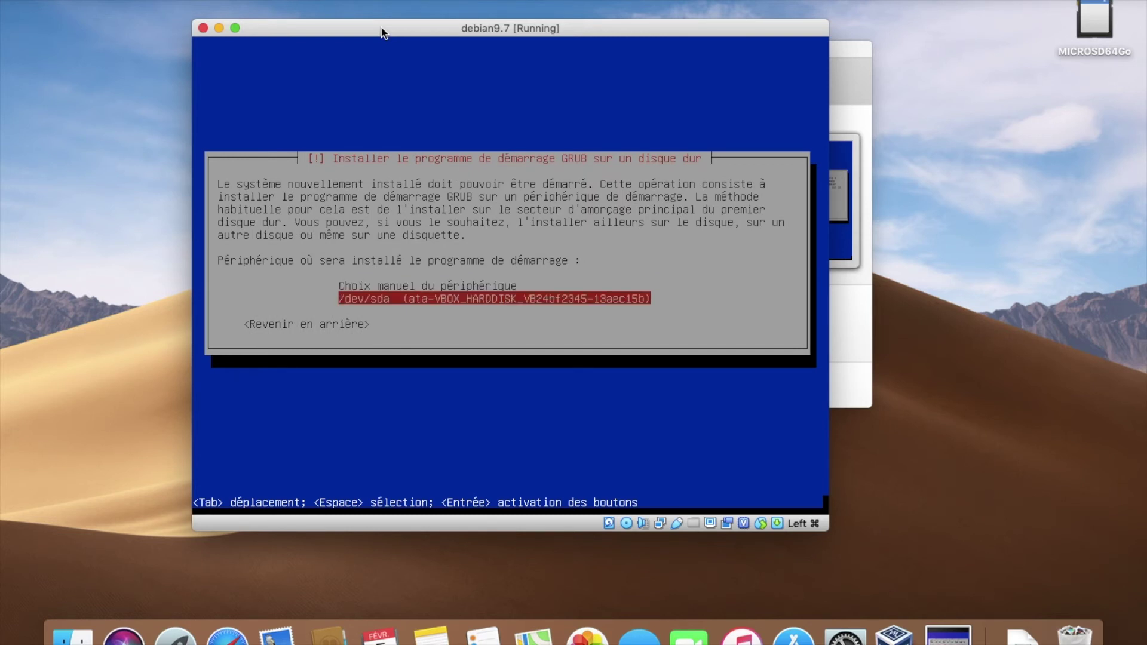
{"action": "key", "text": "Return"}
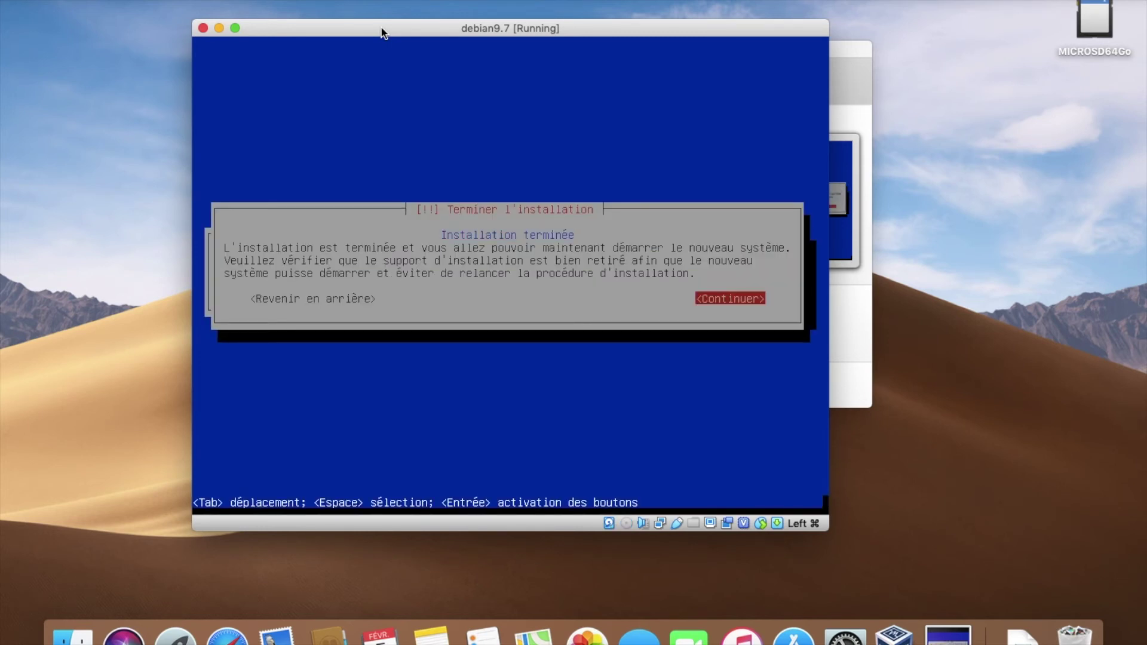
{"action": "key", "text": "Return"}
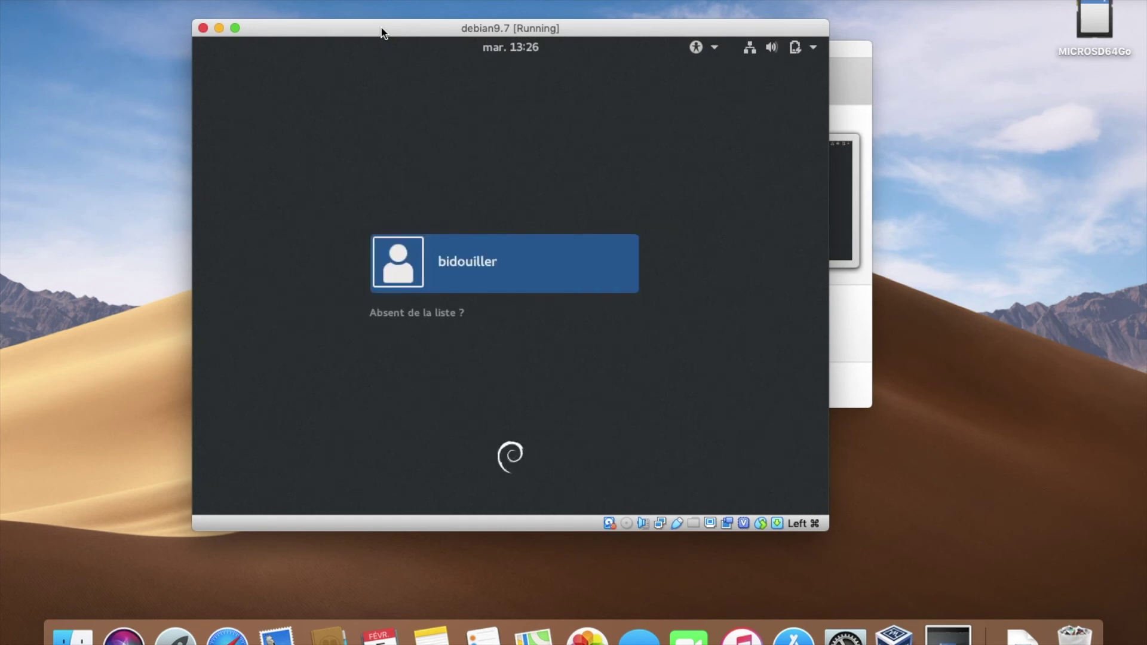
Step: Log in to the bidouiller account by entering its password
{"action": "key", "text": "Return"}
{"action": "type", "text": "•••••••"}
{"action": "key", "text": "Return"}
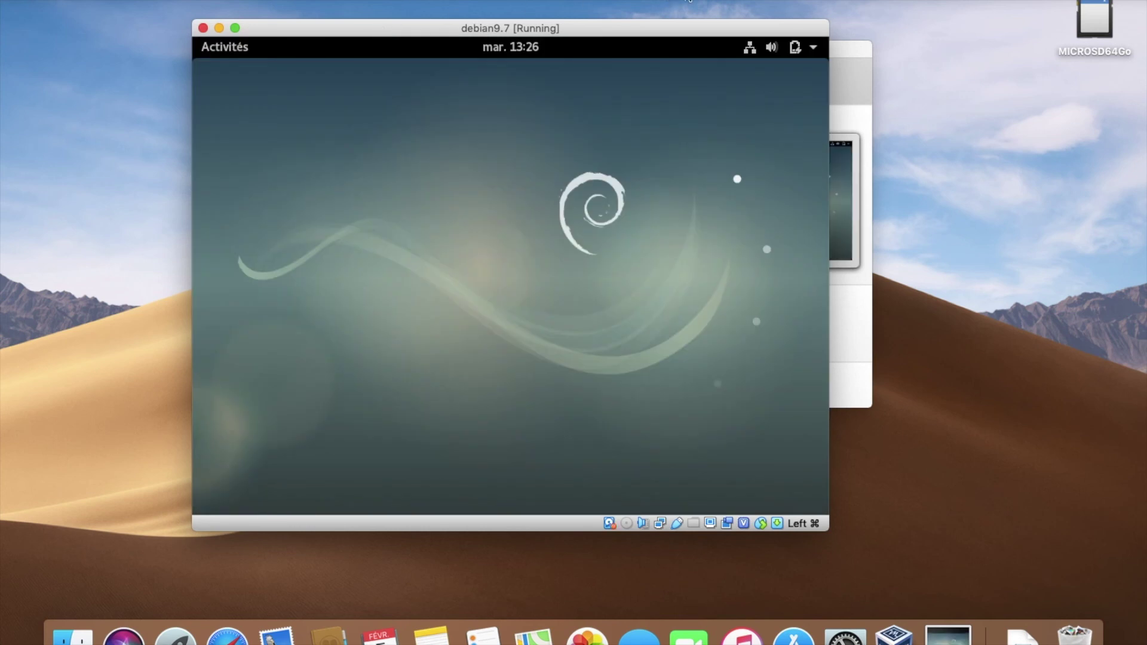
Step: Close the VirtualBox manager window and reposition the debian9.7 machine window on the desktop
{"action": "left_click", "coordinate": [842, 52]}
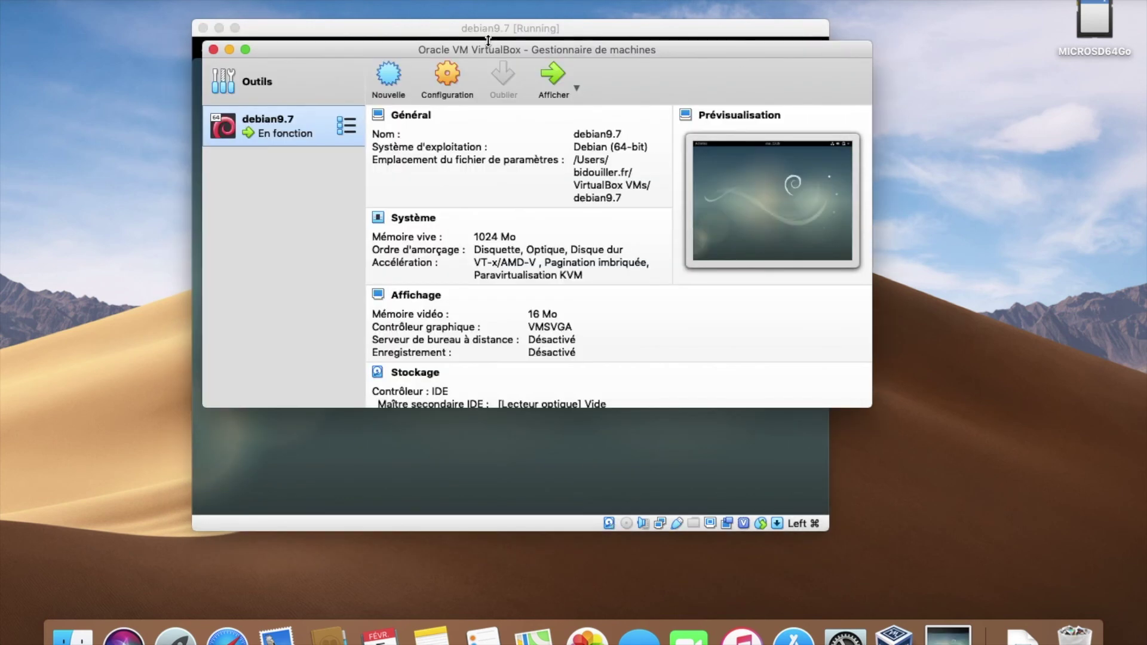
{"action": "left_click", "coordinate": [215, 49]}
{"action": "left_click_drag", "start_coordinate": [306, 26], "coordinate": [259, 13]}
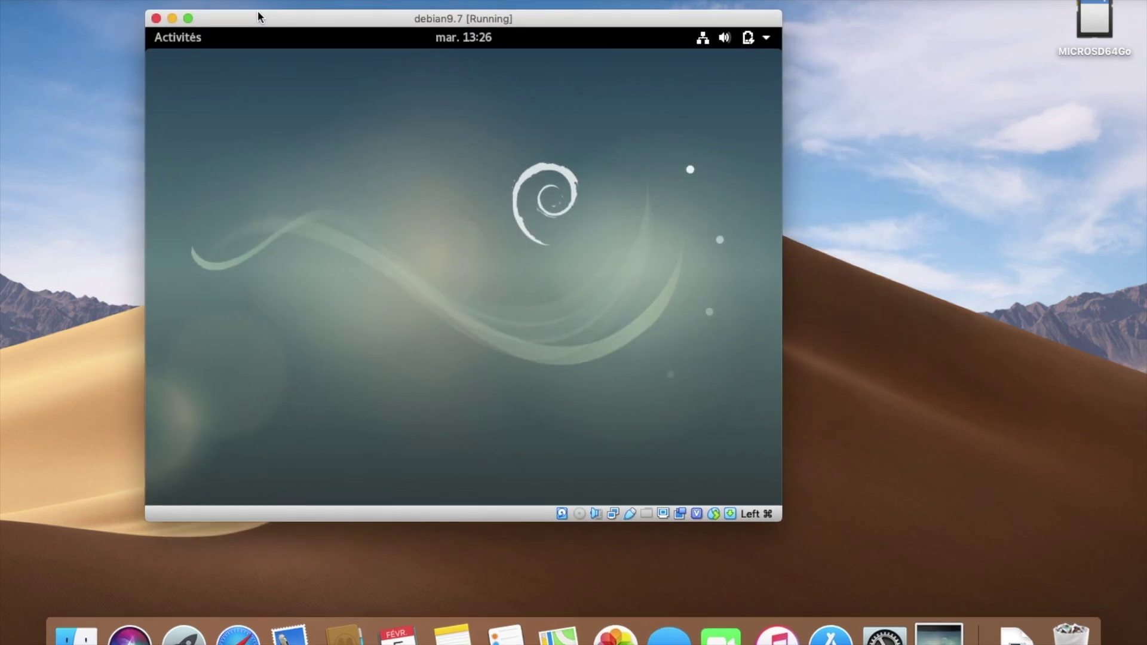
{"action": "left_click_drag", "start_coordinate": [261, 14], "coordinate": [328, 24]}
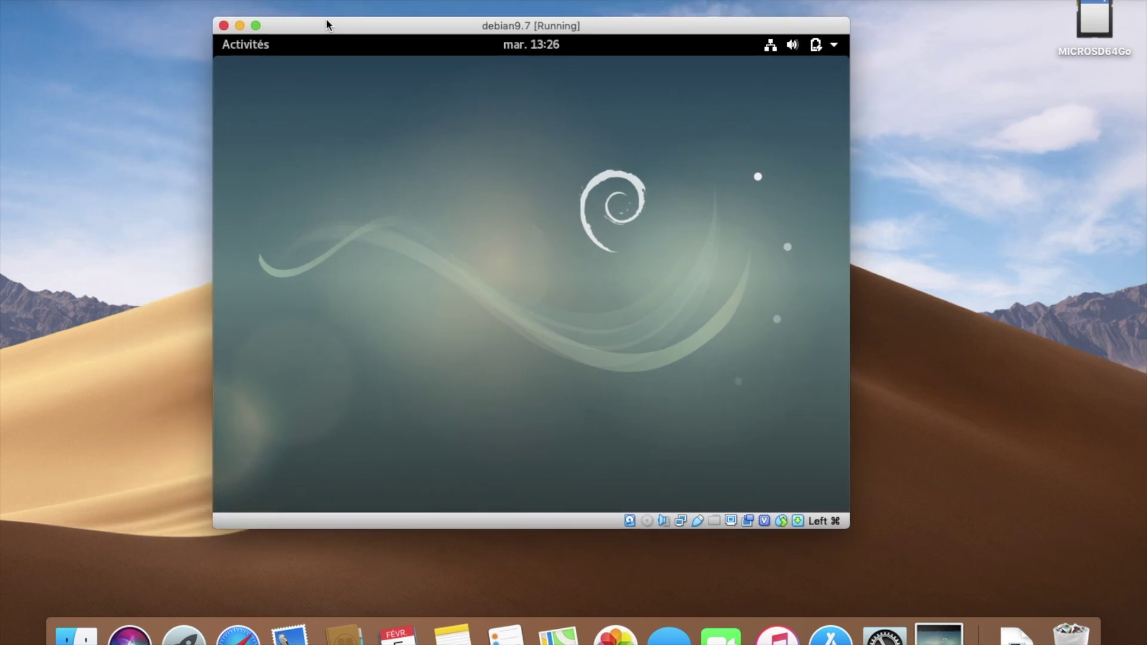